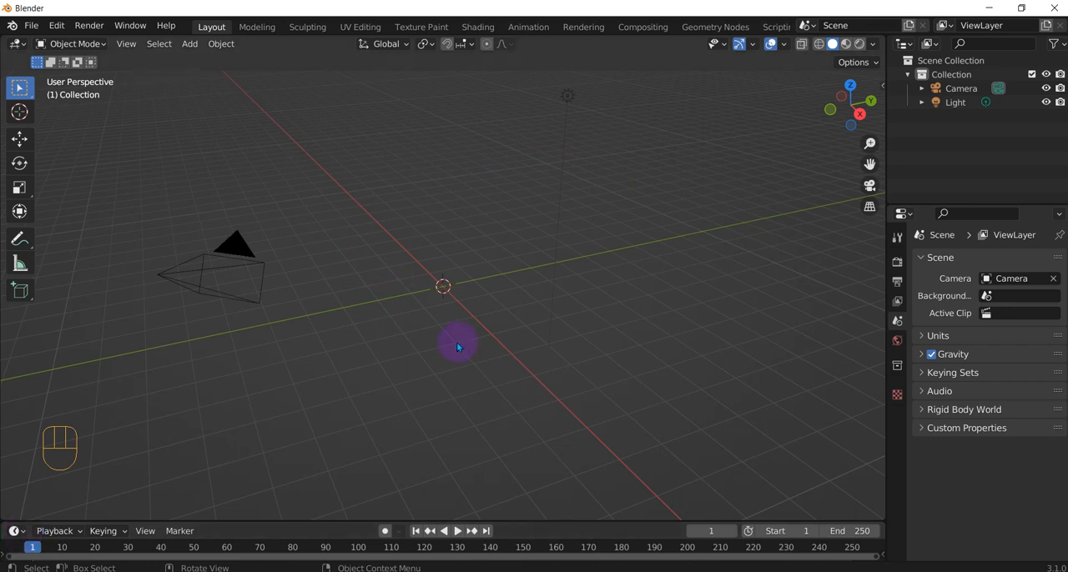
Add a UV sphere at the origin and scale it up uniformly to about 2.89.
{"action": "key", "text": "shift+a"}
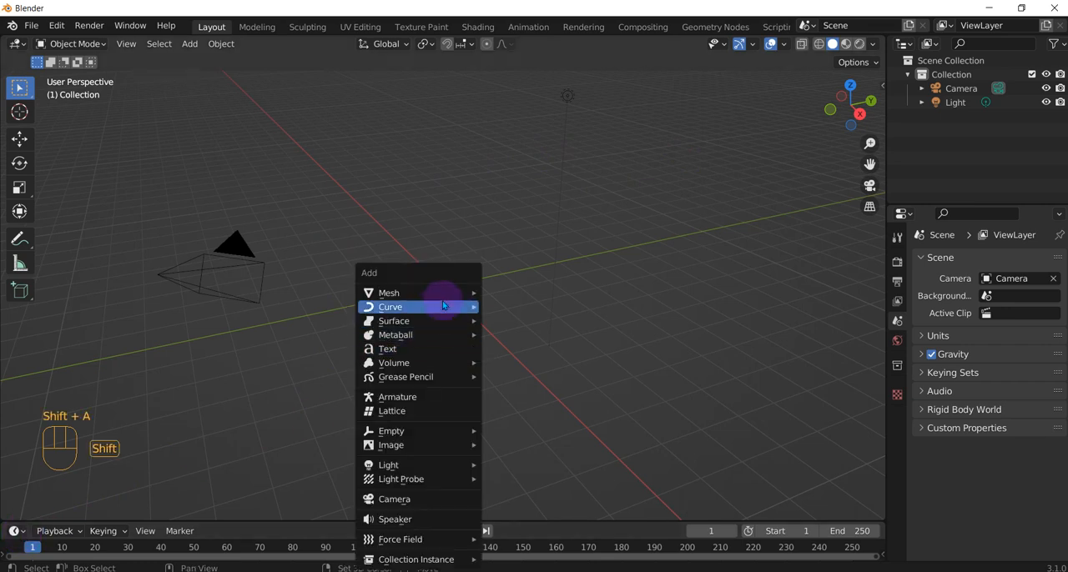
{"action": "mouse_move", "coordinate": [443, 300]}
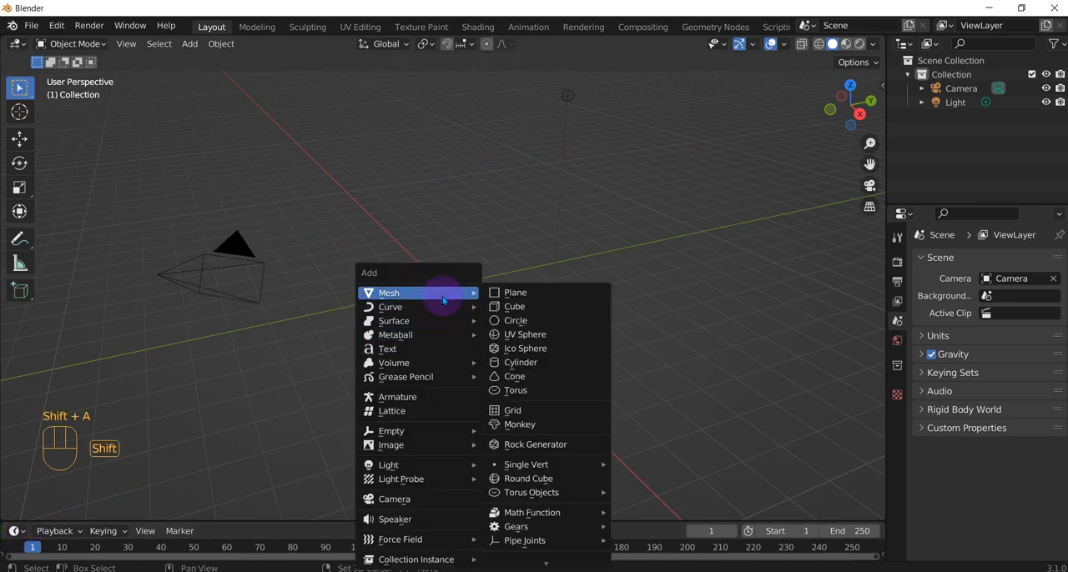
{"action": "left_click", "coordinate": [546, 335]}
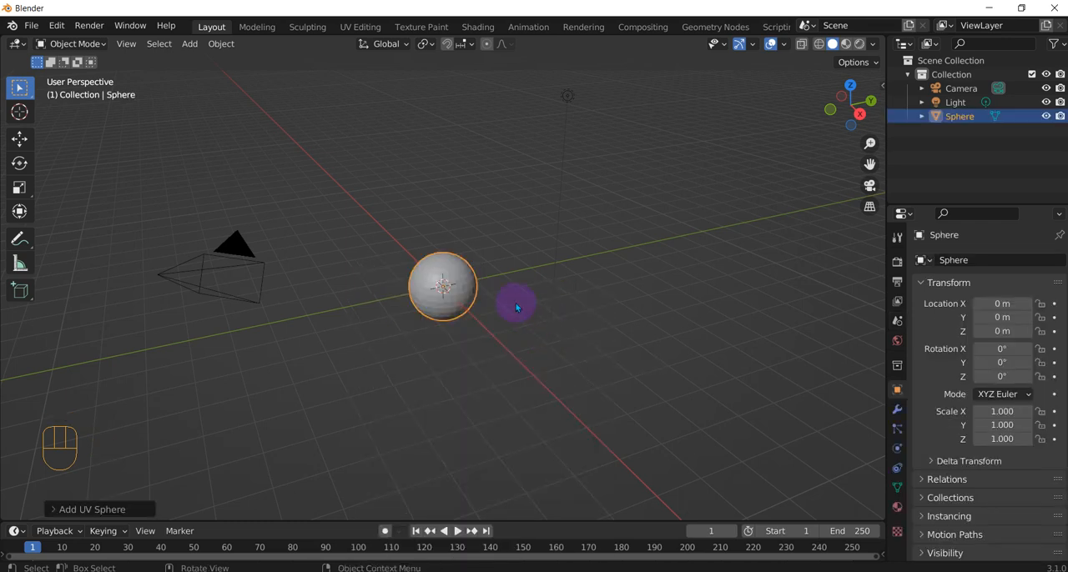
{"action": "key", "text": "a"}
{"action": "left_click", "coordinate": [469, 297]}
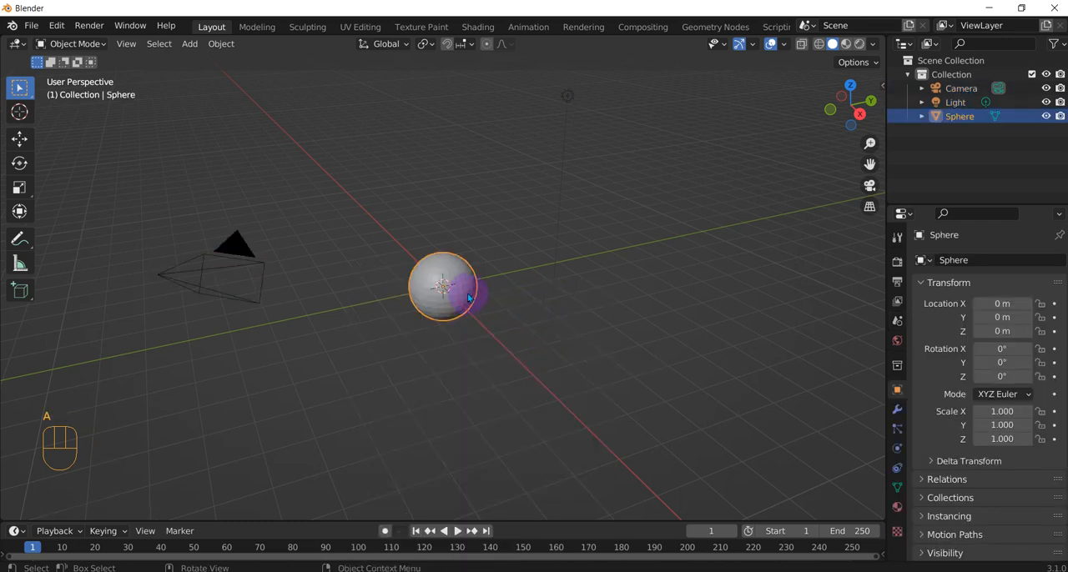
{"action": "key", "text": "s"}
{"action": "left_click", "coordinate": [482, 342]}
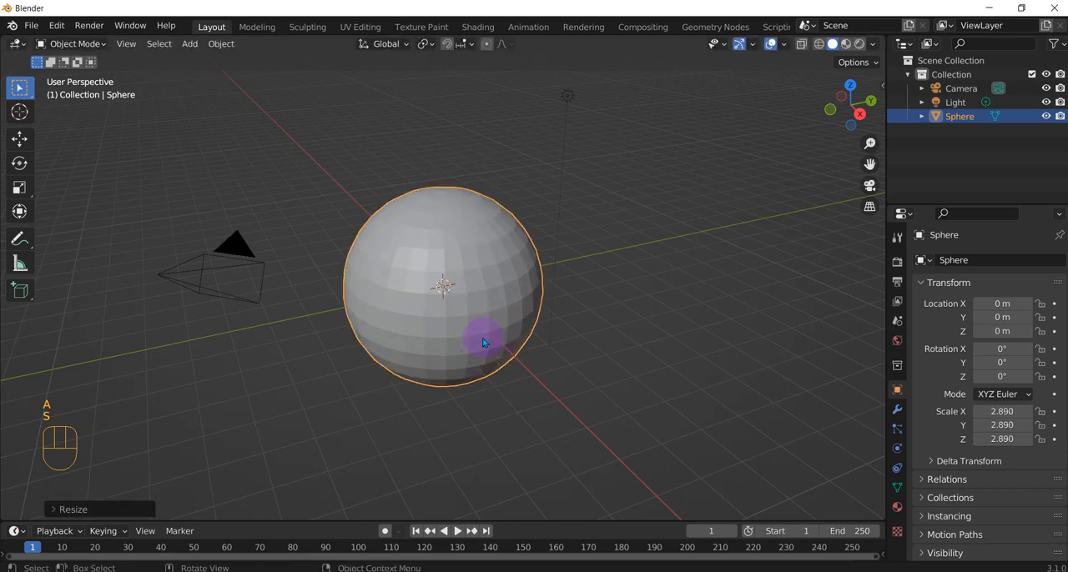
With X-ray enabled, select the sphere's upper-half vertices from the front in Edit Mode and scale them up by about 1.87.
{"action": "key", "text": "KP_1"}
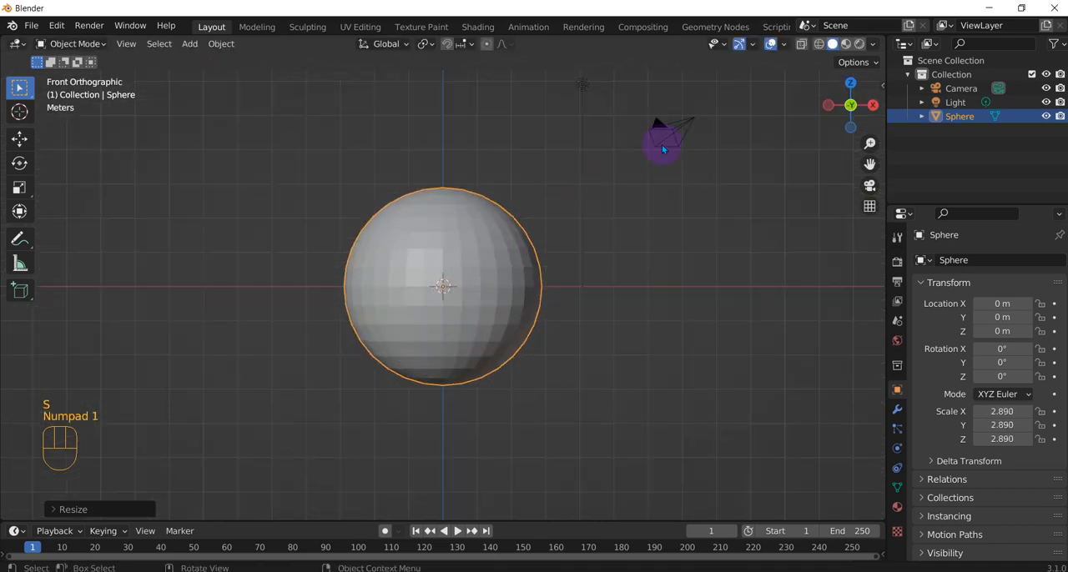
{"action": "left_click", "coordinate": [801, 44]}
{"action": "left_click_drag", "start_coordinate": [282, 151], "coordinate": [624, 276]}
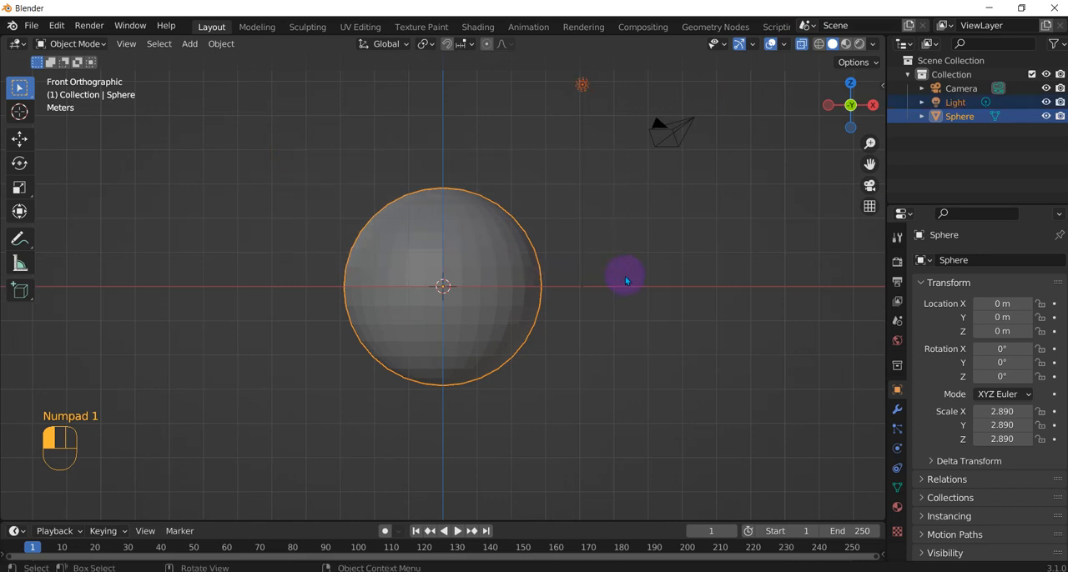
{"action": "left_click", "coordinate": [251, 110]}
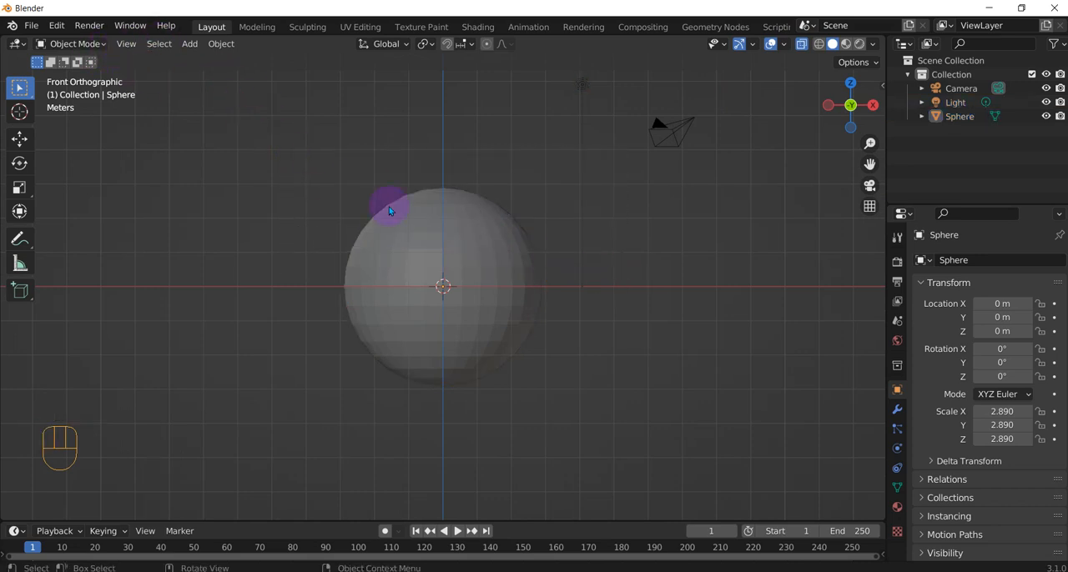
{"action": "key", "text": "Tab"}
{"action": "left_click_drag", "start_coordinate": [289, 152], "coordinate": [576, 284]}
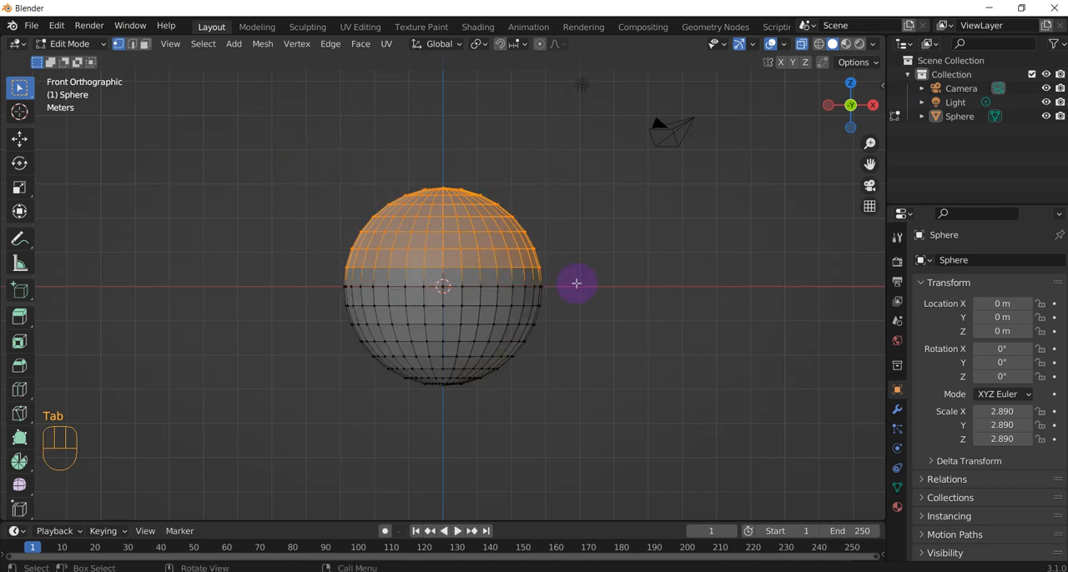
{"action": "key", "text": "s"}
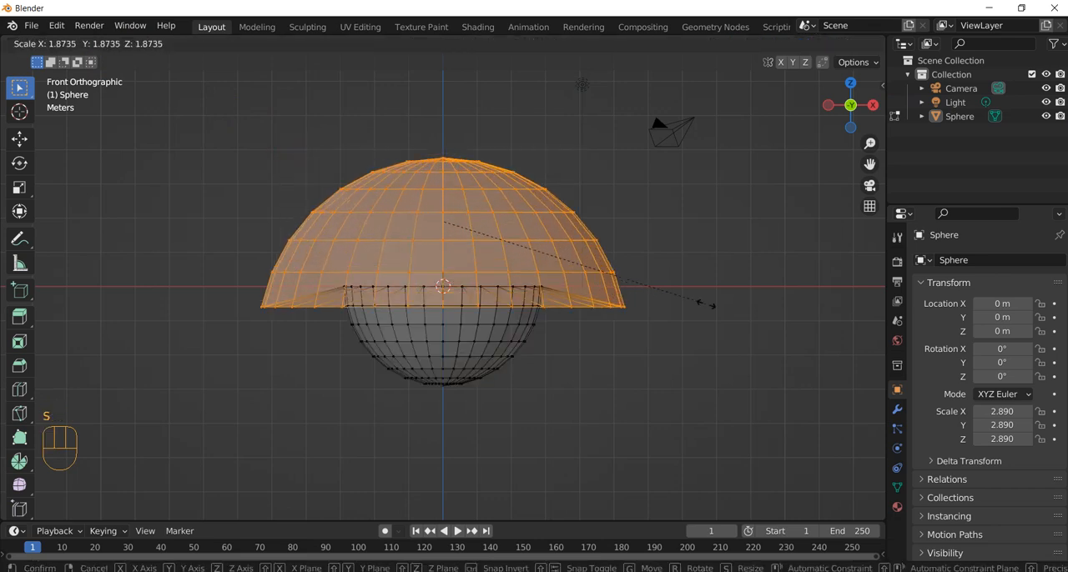
{"action": "left_click", "coordinate": [703, 306]}
Raise the selected upper half about 2.6 m above the lower half and scale it by about 0.78.
{"action": "key", "text": "g"}
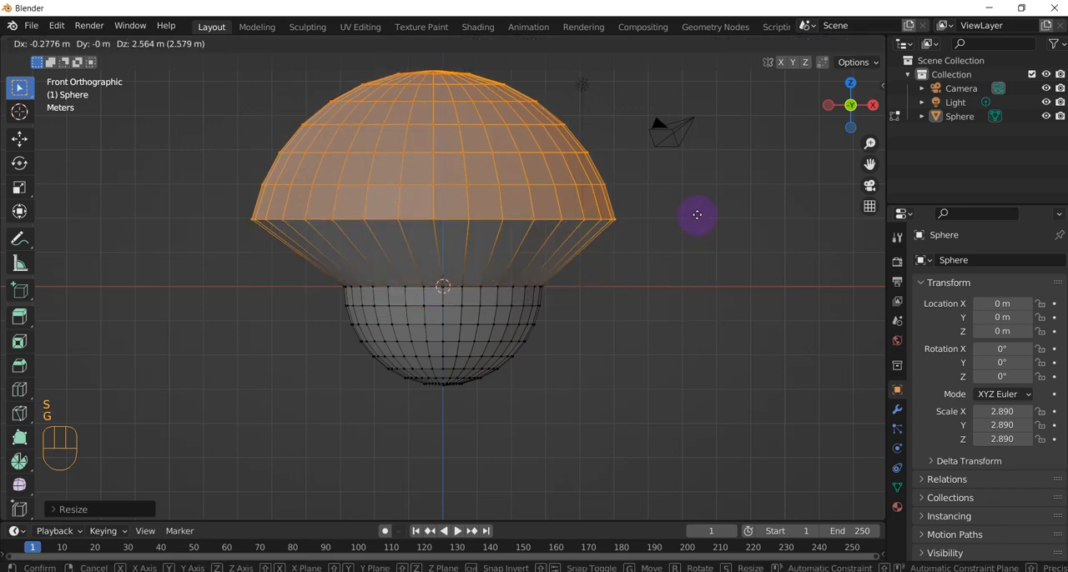
{"action": "left_click", "coordinate": [703, 211]}
{"action": "key", "text": "s"}
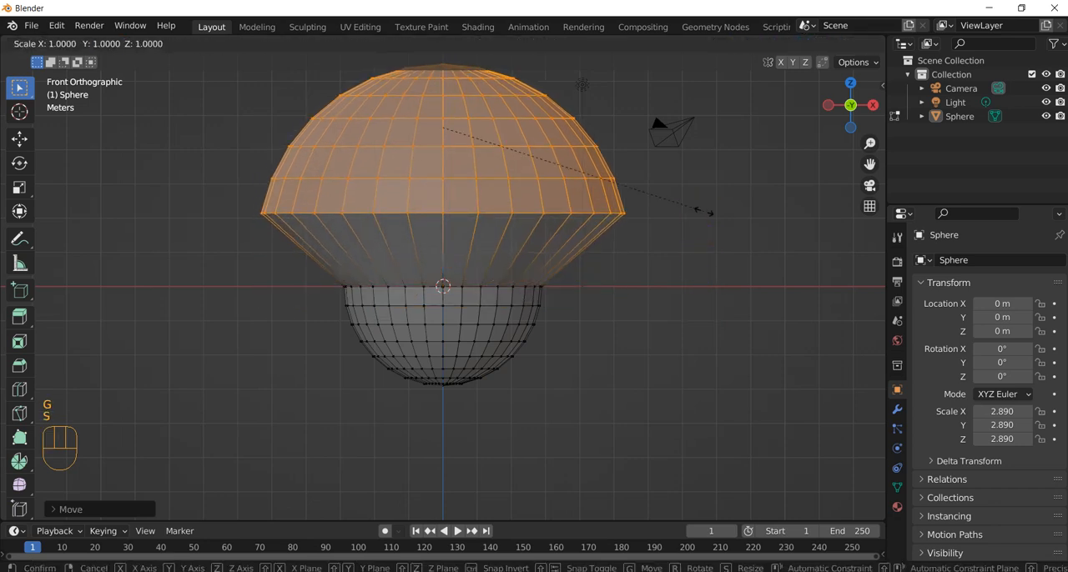
{"action": "left_click", "coordinate": [643, 198]}
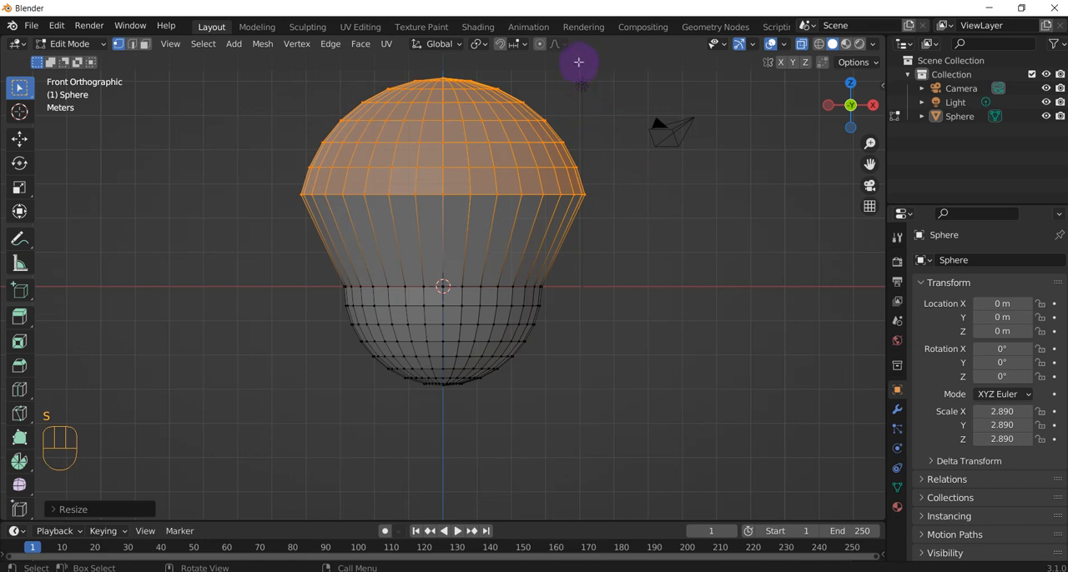
Enable proportional editing and scale the upper half by about 1.56 with a proportional size of about 5.56.
{"action": "left_click", "coordinate": [539, 43]}
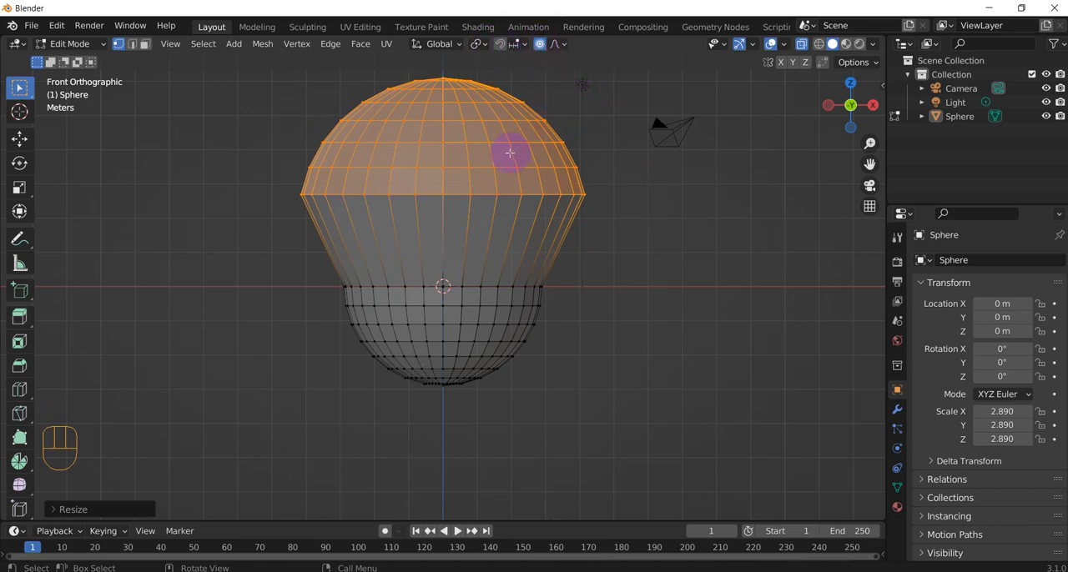
{"action": "key", "text": "s"}
{"action": "scroll", "coordinate": [534, 168], "scroll_direction": "down", "scroll_amount": 7}
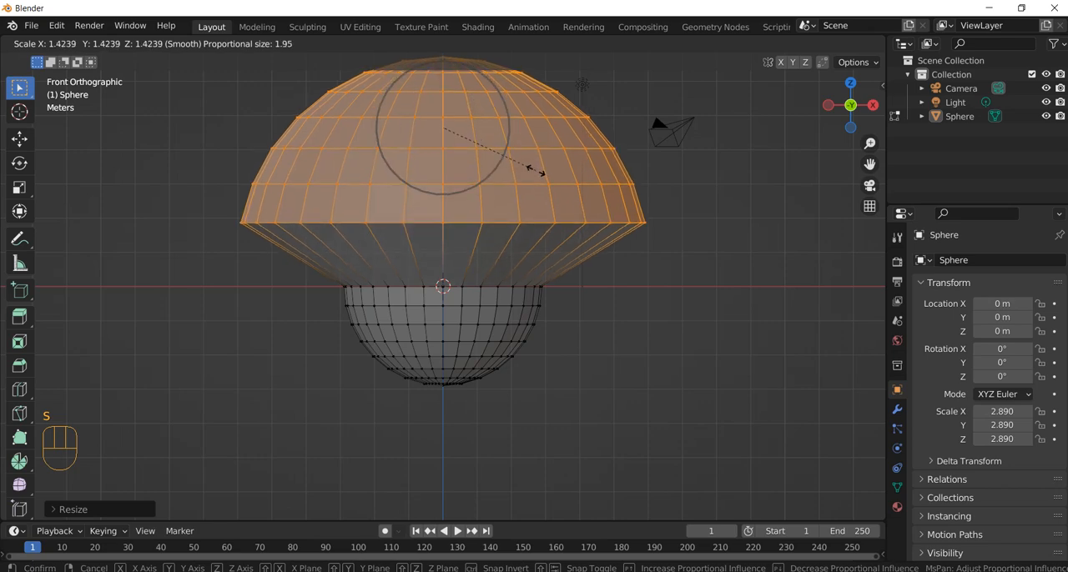
{"action": "scroll", "coordinate": [534, 171], "scroll_direction": "down", "scroll_amount": 11}
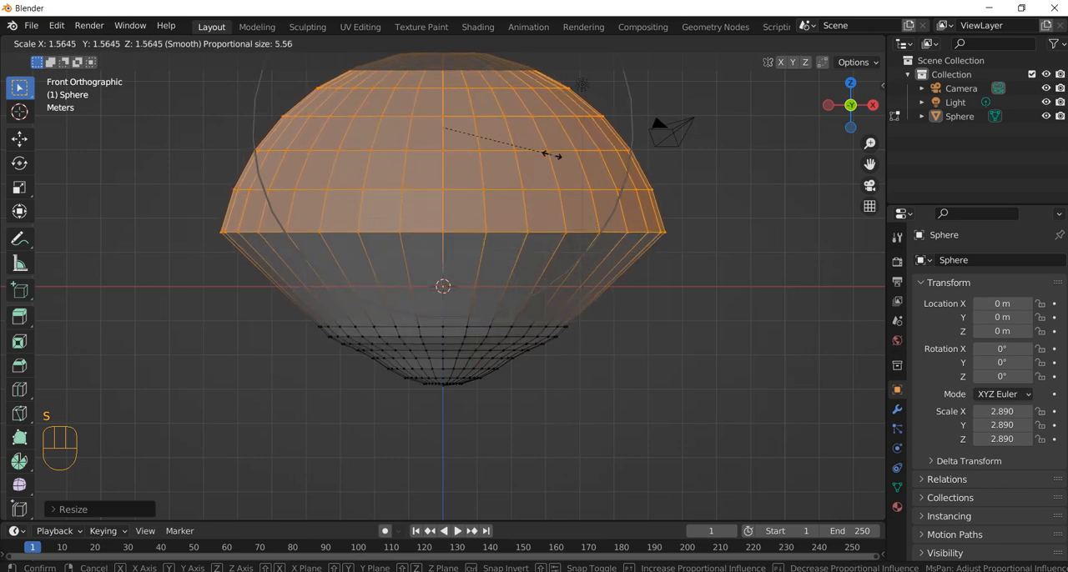
{"action": "left_click", "coordinate": [551, 156]}
{"action": "middle_click_drag", "start_coordinate": [595, 345], "coordinate": [575, 394]}
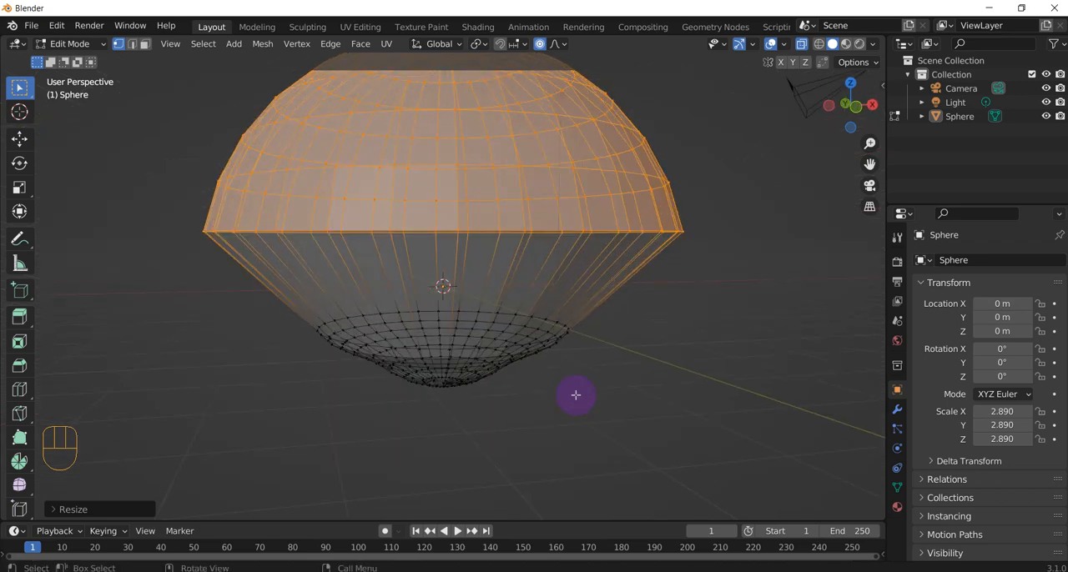
Select the lowest vertices from the front, move them down along Z by about 1.7 m with proportional editing, and deselect them.
{"action": "key", "text": "KP_1"}
{"action": "left_click_drag", "start_coordinate": [381, 365], "coordinate": [547, 420]}
{"action": "key", "text": "g"}
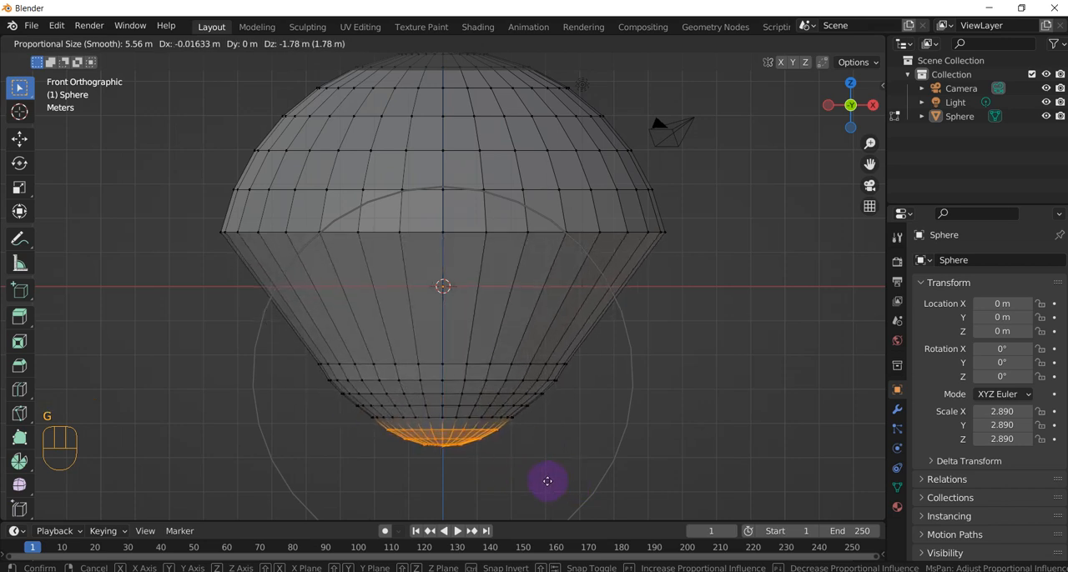
{"action": "key", "text": "z"}
{"action": "left_click", "coordinate": [551, 479]}
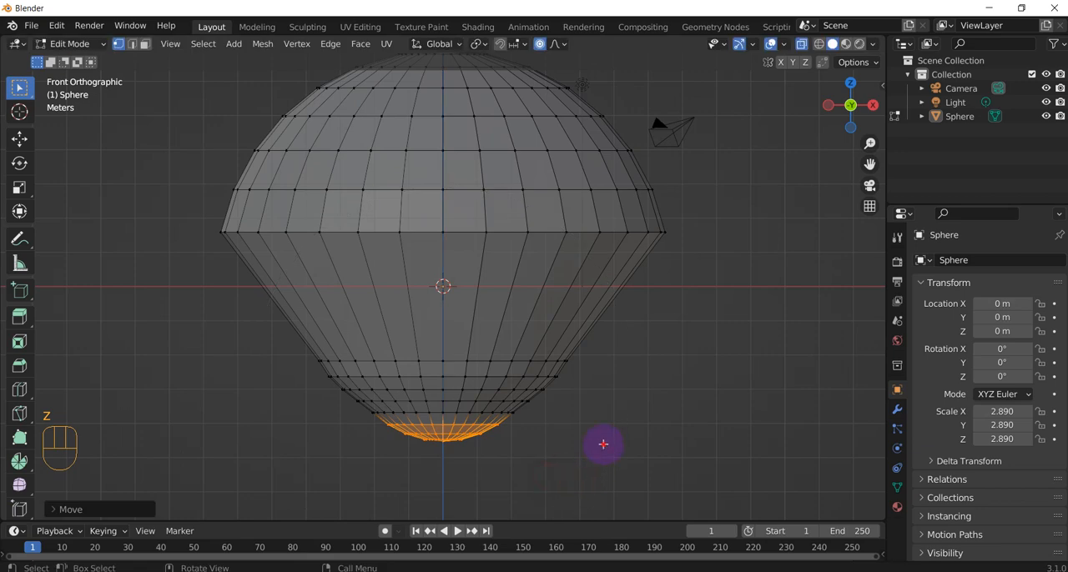
{"action": "left_click", "coordinate": [604, 444]}
Examine the reshaped sphere from several angles and distances.
{"action": "scroll", "coordinate": [679, 327], "scroll_direction": "down", "scroll_amount": 4}
{"action": "middle_click_drag", "start_coordinate": [679, 327], "coordinate": [543, 315]}
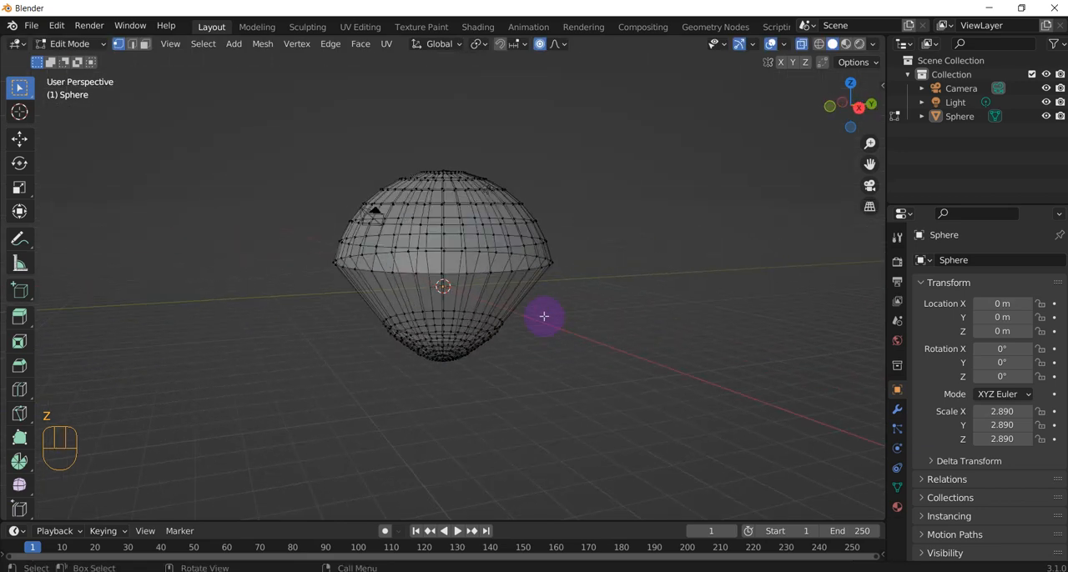
{"action": "scroll", "coordinate": [543, 315], "scroll_direction": "up", "scroll_amount": 3}
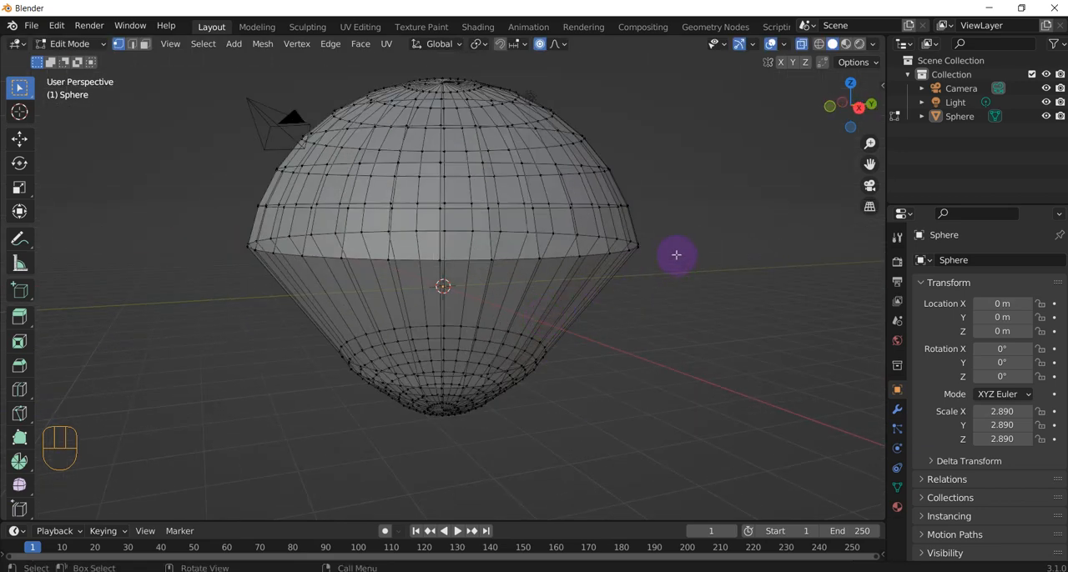
{"action": "middle_click_drag", "start_coordinate": [676, 261], "coordinate": [375, 78]}
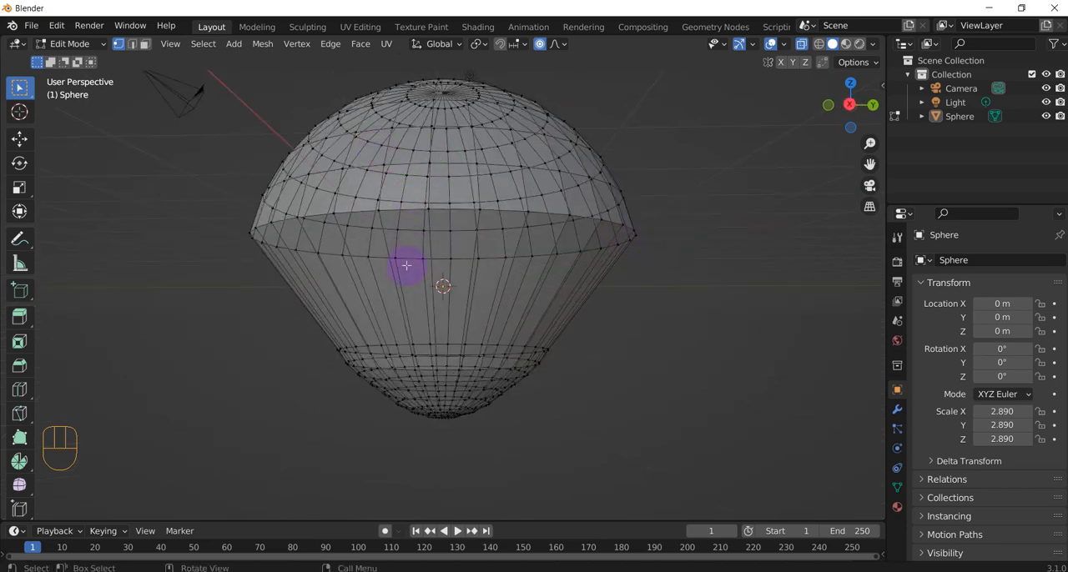
{"action": "middle_click_drag", "start_coordinate": [406, 262], "coordinate": [481, 286]}
{"action": "middle_click_drag", "start_coordinate": [627, 243], "coordinate": [506, 258]}
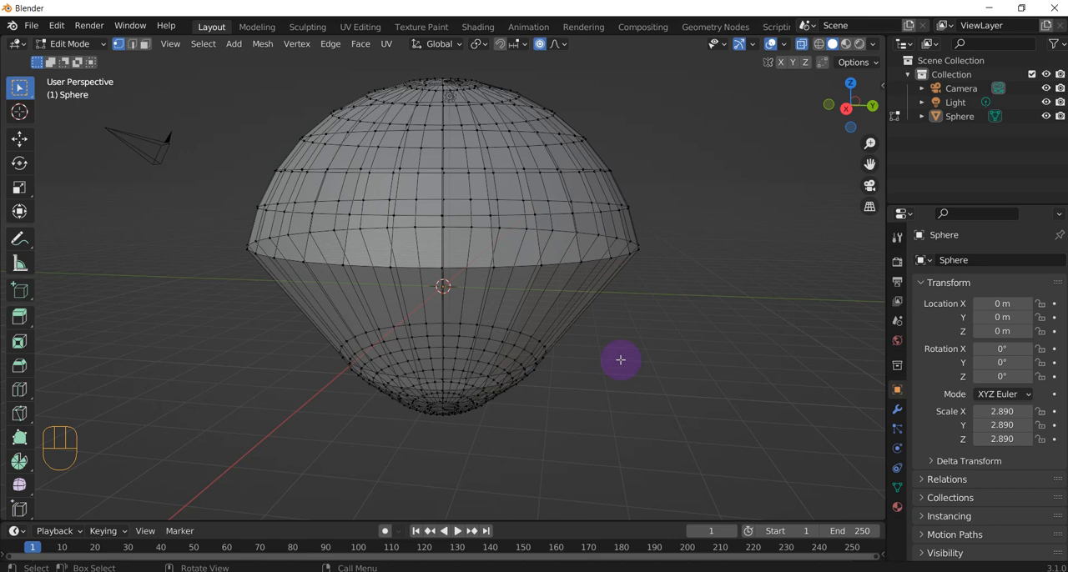
{"action": "scroll", "coordinate": [596, 320], "scroll_direction": "down", "scroll_amount": 1}
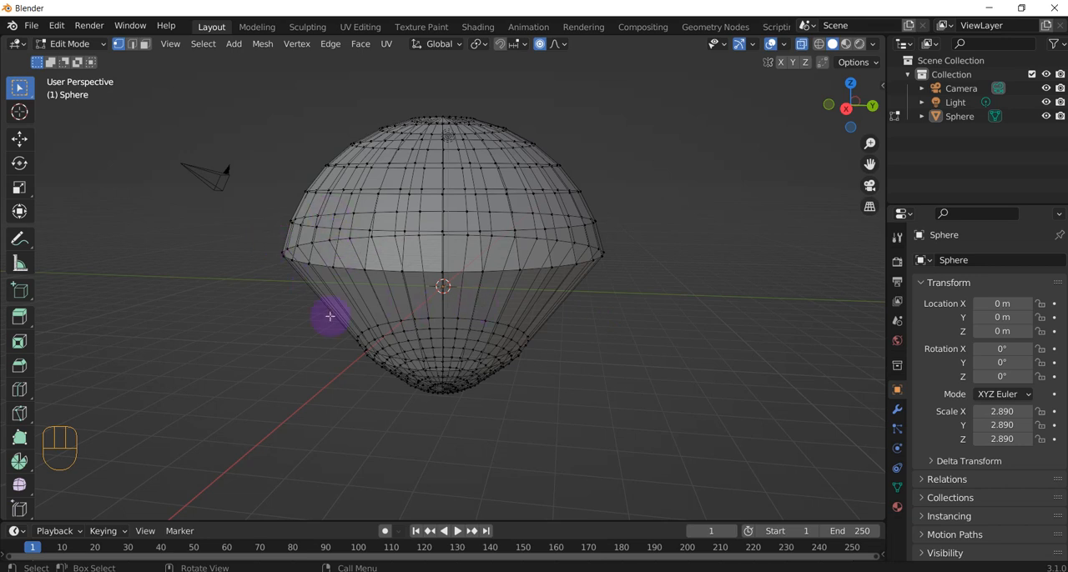
Replace the timeline with an enlarged Shader Editor and return the sphere to Object Mode.
{"action": "left_click", "coordinate": [15, 532]}
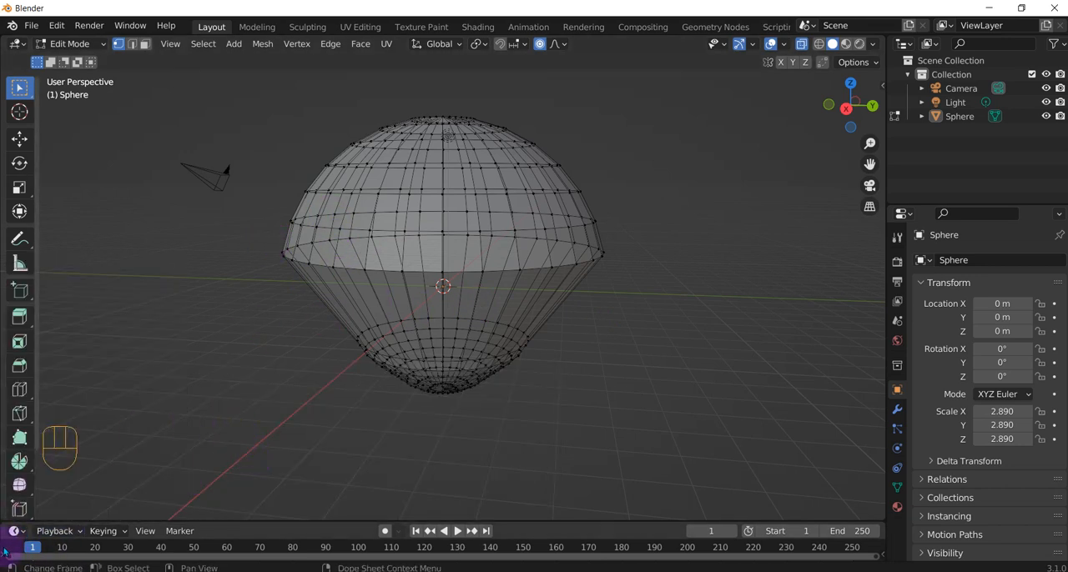
{"action": "left_click", "coordinate": [10, 534]}
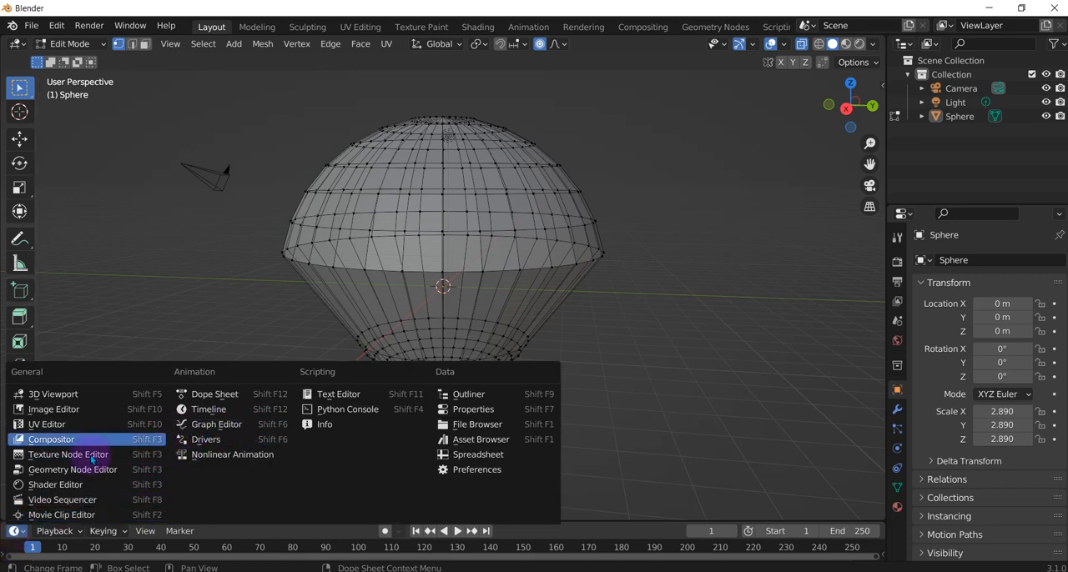
{"action": "left_click", "coordinate": [39, 485]}
{"action": "left_click_drag", "start_coordinate": [137, 524], "coordinate": [150, 402]}
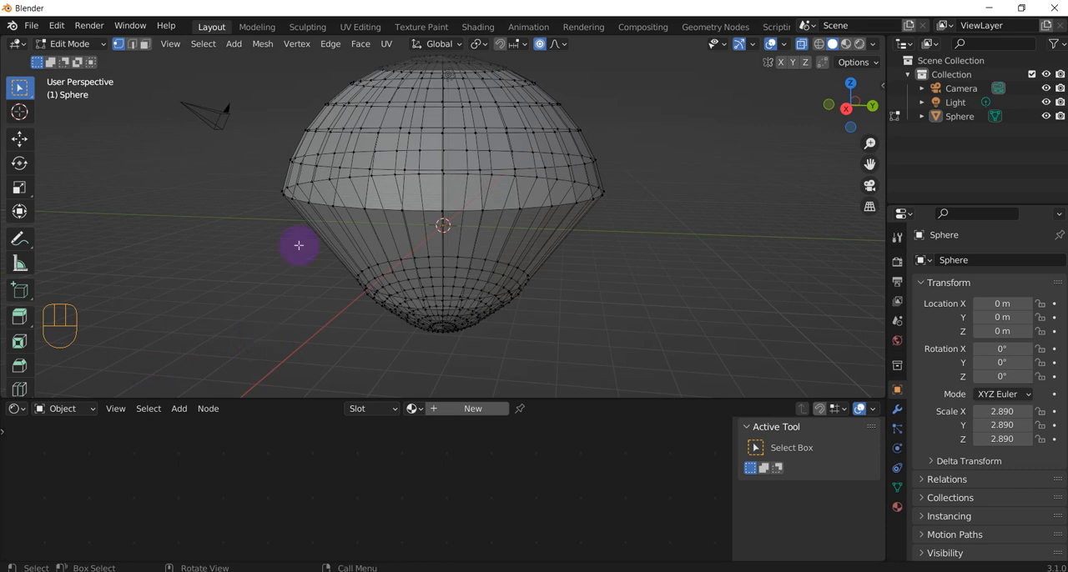
{"action": "key", "text": "Tab"}
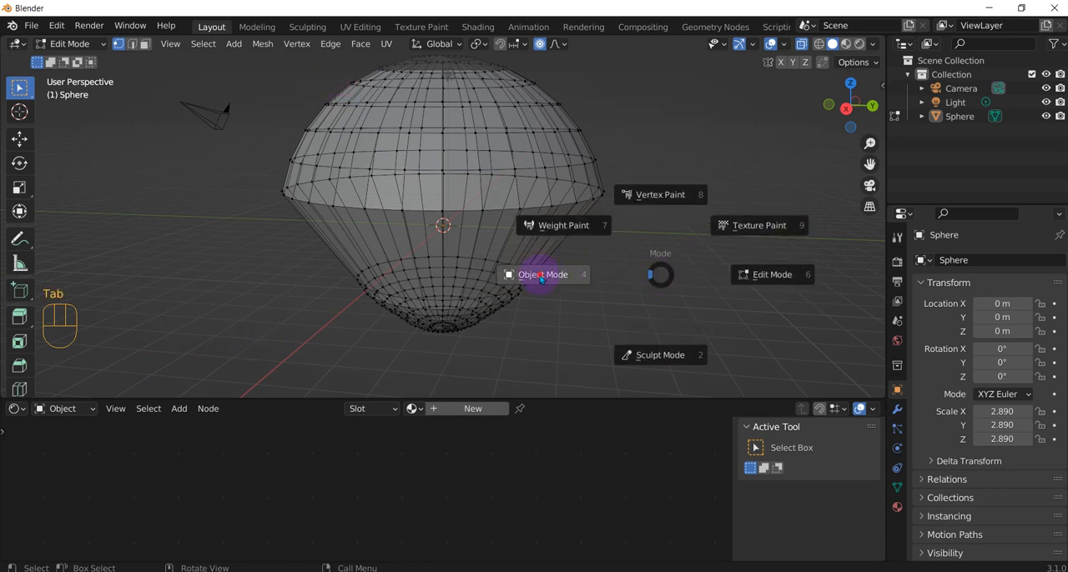
{"action": "left_click", "coordinate": [509, 273]}
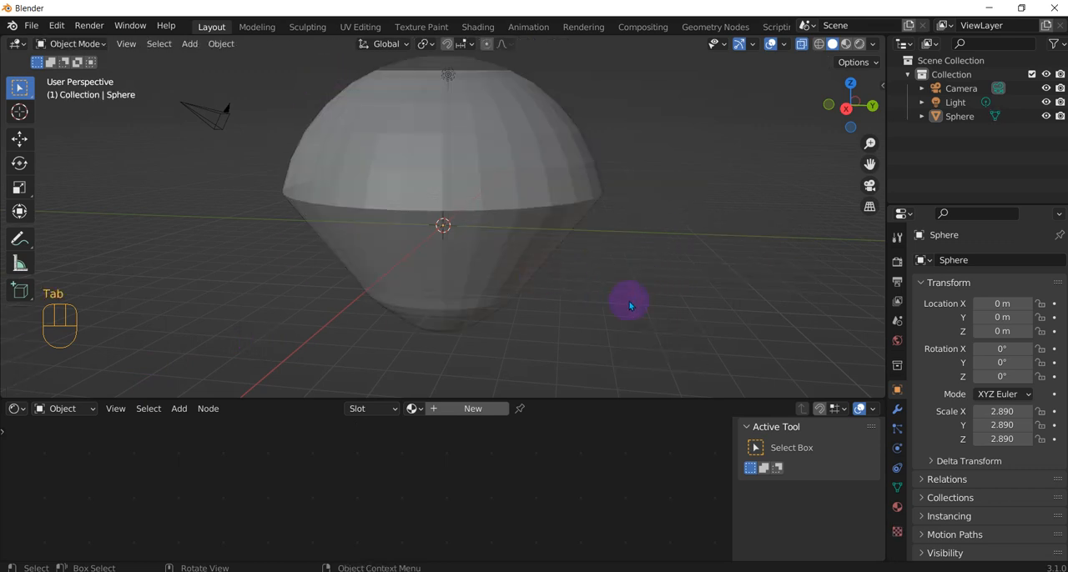
Split the 3D viewport into two side-by-side areas and make the new one a UV Editor.
{"action": "right_click", "coordinate": [885, 169]}
{"action": "left_click", "coordinate": [867, 172]}
{"action": "left_click", "coordinate": [435, 171]}
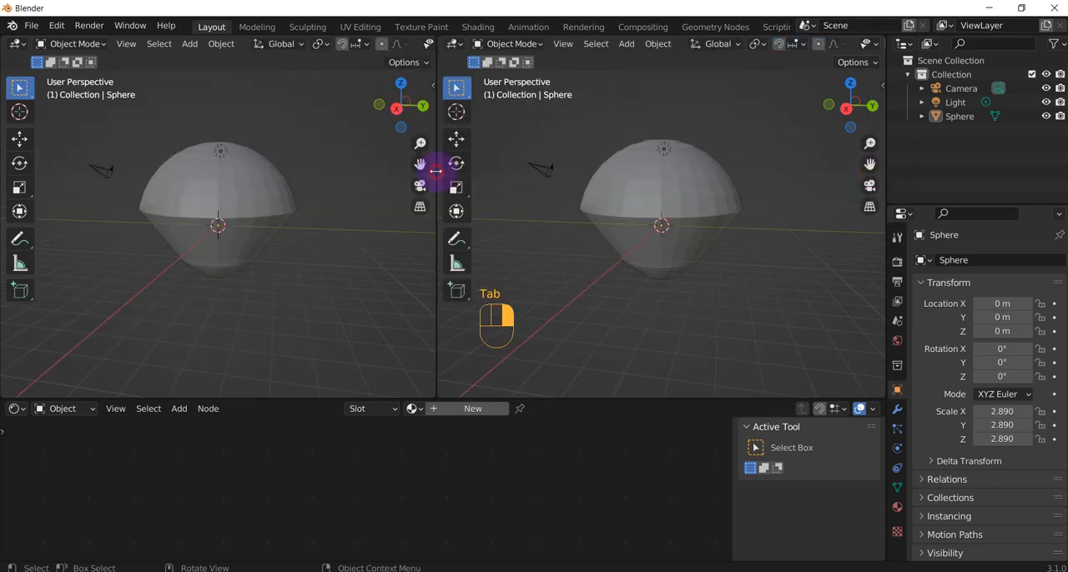
{"action": "left_click", "coordinate": [453, 44]}
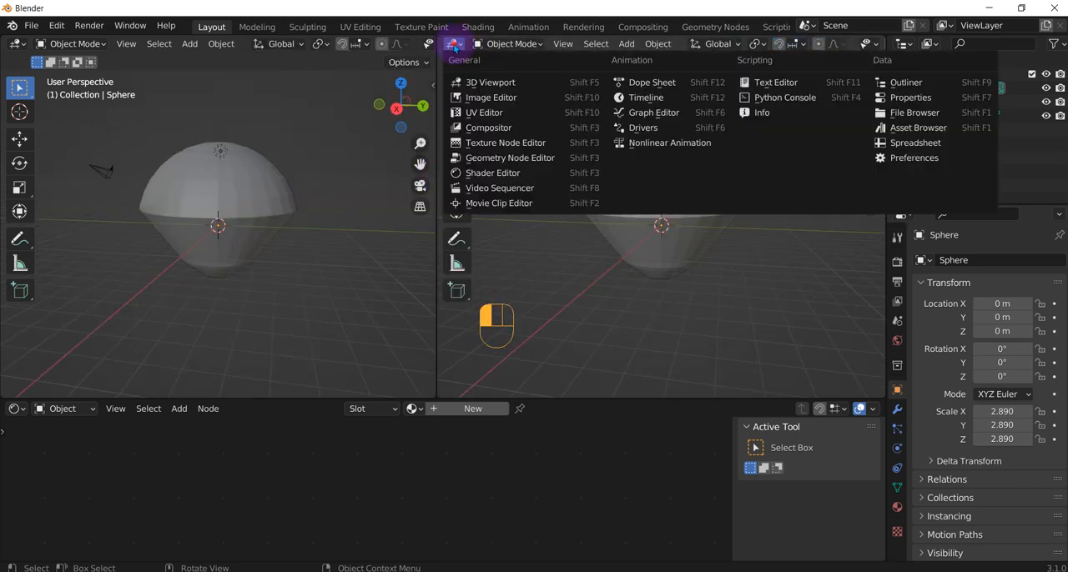
{"action": "left_click", "coordinate": [491, 111]}
Select the sphere and create a new material for it.
{"action": "scroll", "coordinate": [642, 255], "scroll_direction": "up", "scroll_amount": 3}
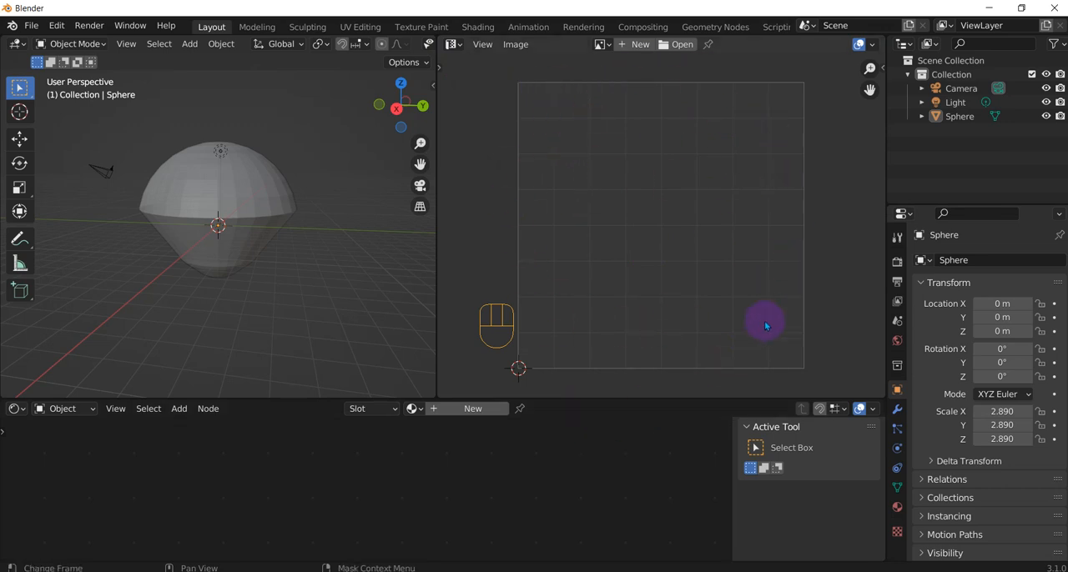
{"action": "scroll", "coordinate": [313, 279], "scroll_direction": "up", "scroll_amount": 3}
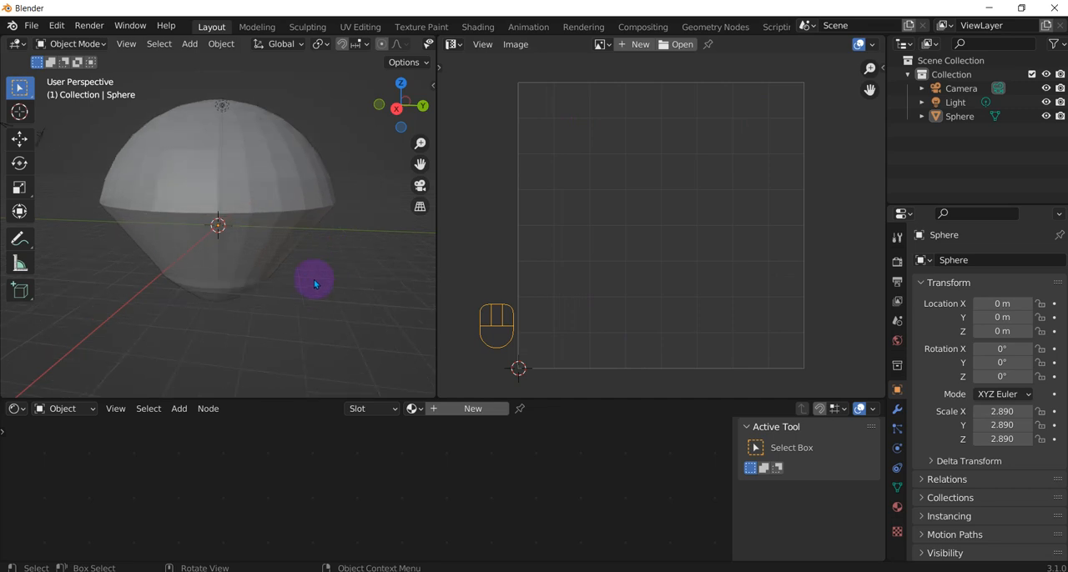
{"action": "scroll", "coordinate": [314, 279], "scroll_direction": "down", "scroll_amount": 2}
{"action": "left_click", "coordinate": [197, 175]}
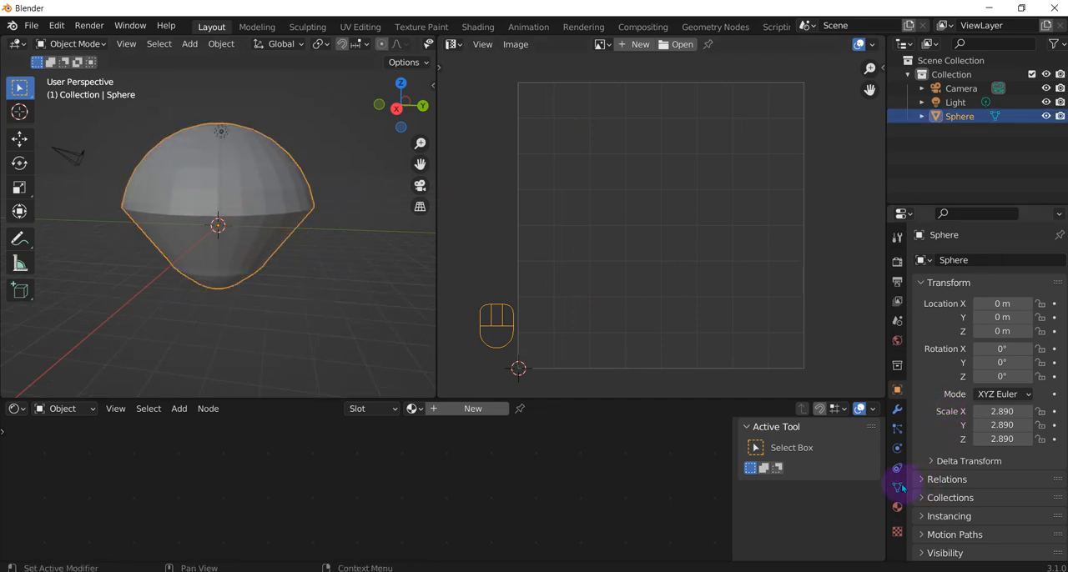
{"action": "left_click", "coordinate": [898, 508]}
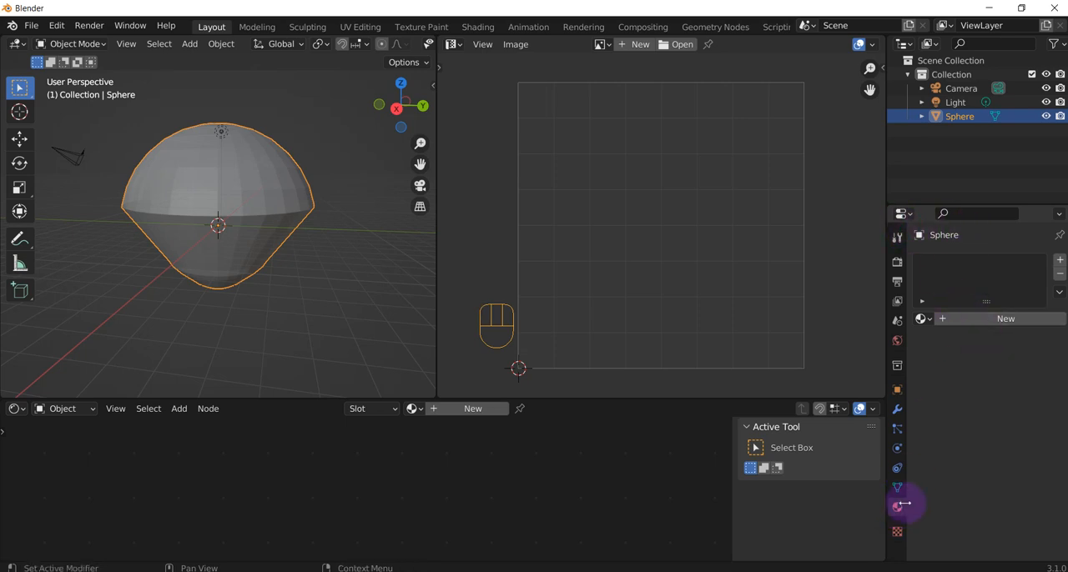
{"action": "left_click", "coordinate": [977, 318]}
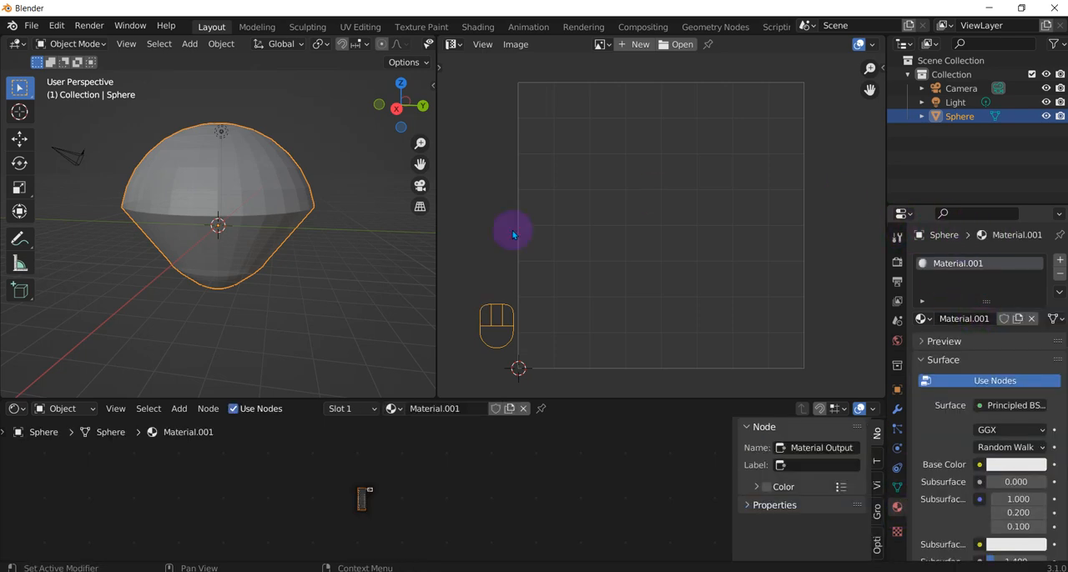
Add an Image Texture node to the material and connect its Color output to the Principled BSDF's Base Color.
{"action": "scroll", "coordinate": [368, 524], "scroll_direction": "up", "scroll_amount": 10}
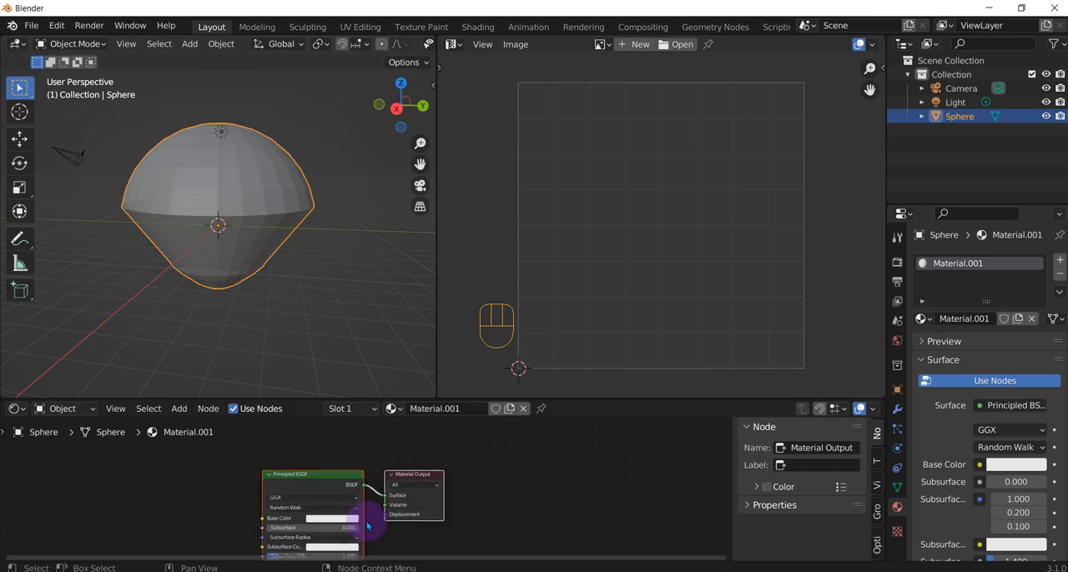
{"action": "key", "text": "shift+a"}
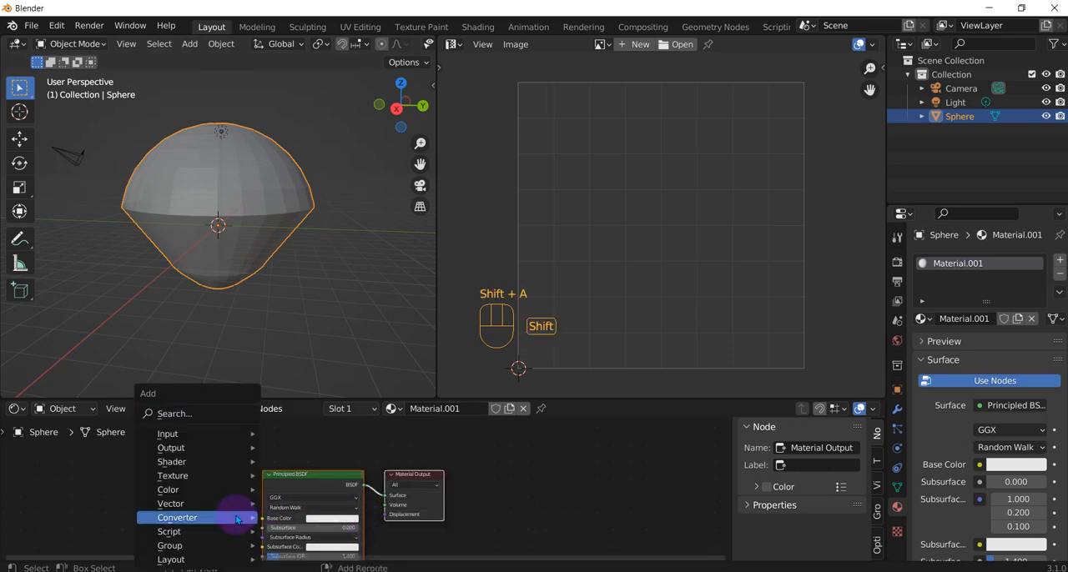
{"action": "mouse_move", "coordinate": [235, 514]}
{"action": "left_click", "coordinate": [191, 412]}
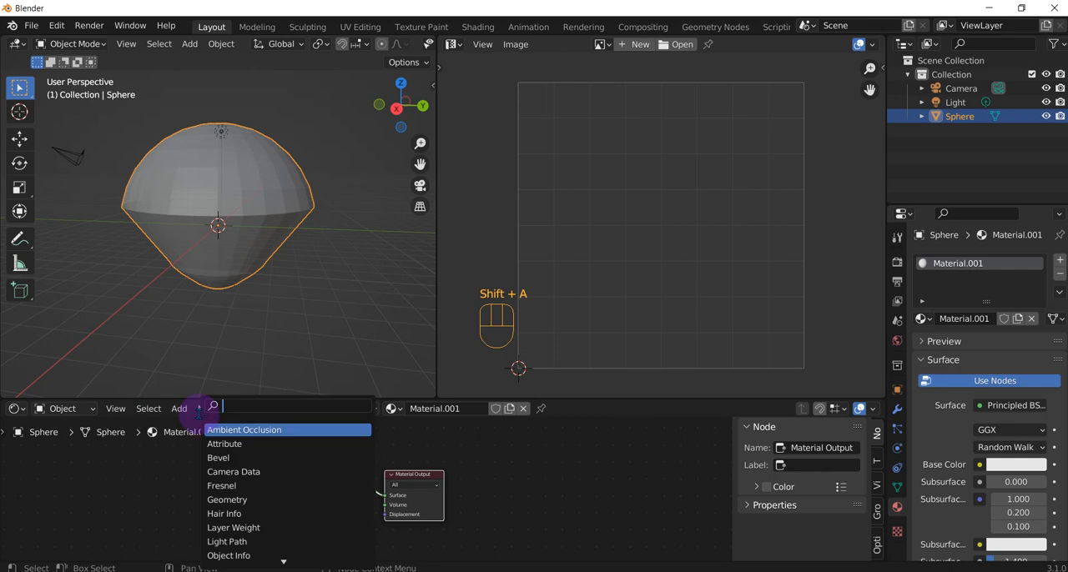
{"action": "type", "text": "image"}
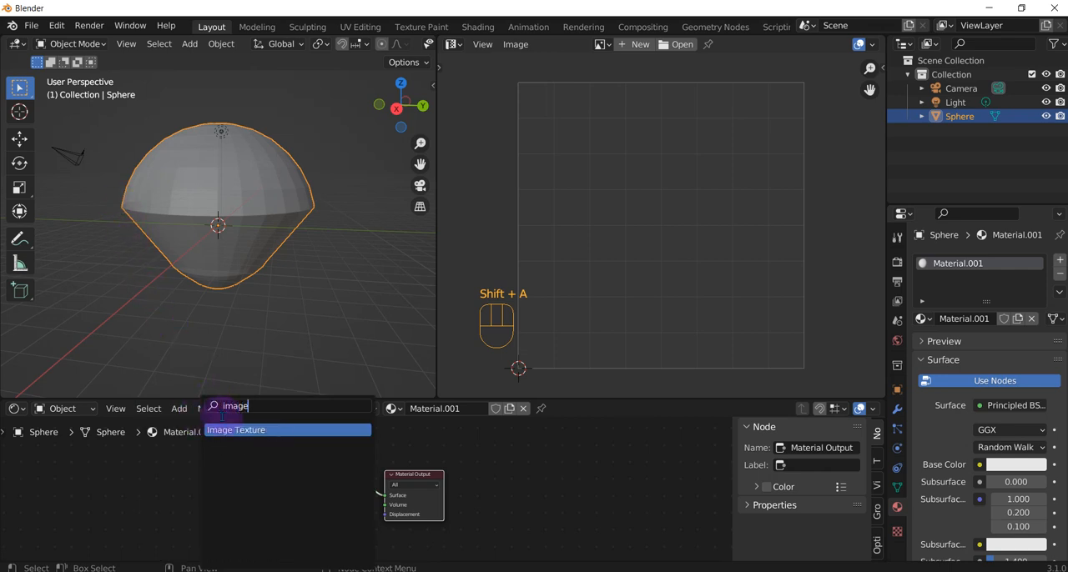
{"action": "left_click", "coordinate": [266, 430]}
{"action": "left_click", "coordinate": [162, 497]}
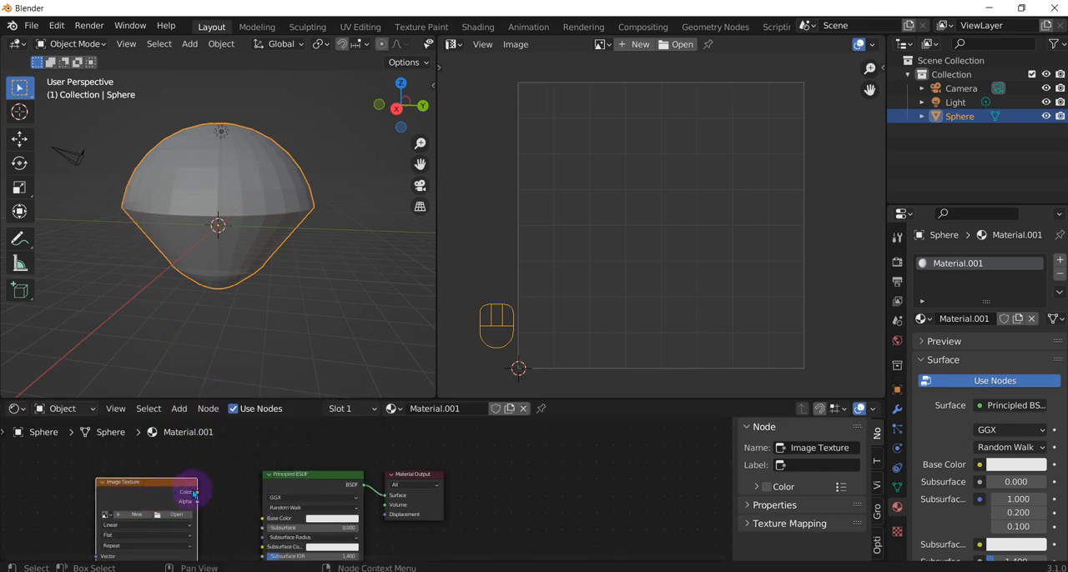
{"action": "left_click_drag", "start_coordinate": [199, 497], "coordinate": [261, 521]}
Create a new 1024 x 1024 px image in the Image Texture node with the generated type UV Grid.
{"action": "left_click", "coordinate": [132, 515]}
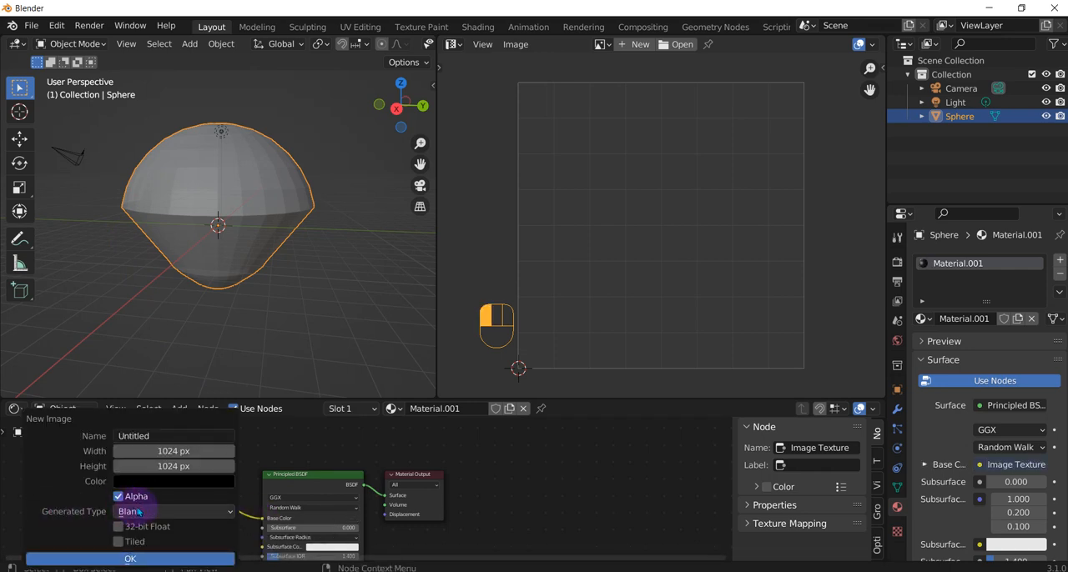
{"action": "left_click", "coordinate": [138, 512]}
{"action": "left_click", "coordinate": [146, 482]}
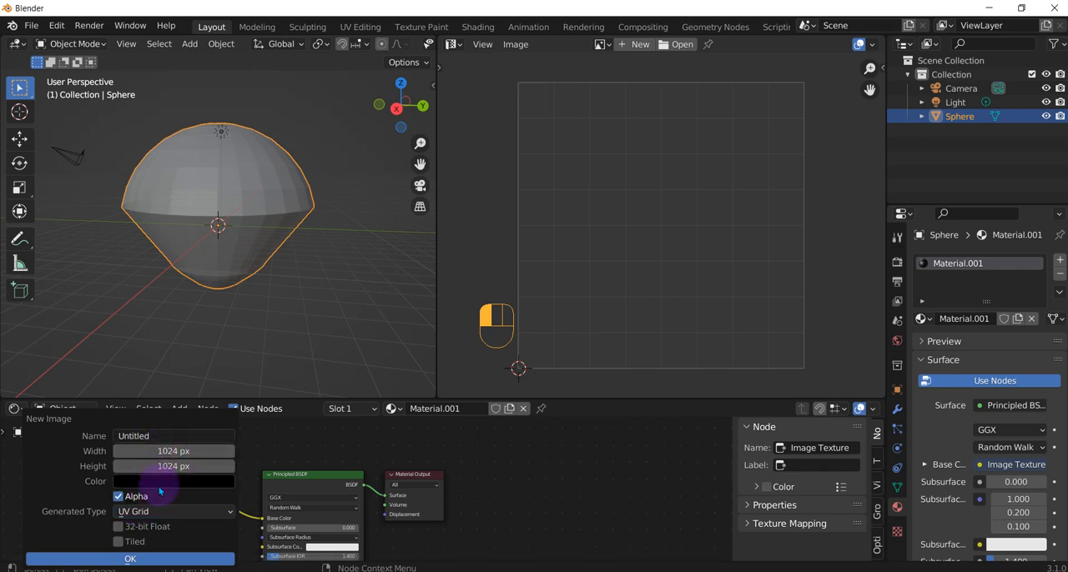
{"action": "left_click", "coordinate": [161, 559]}
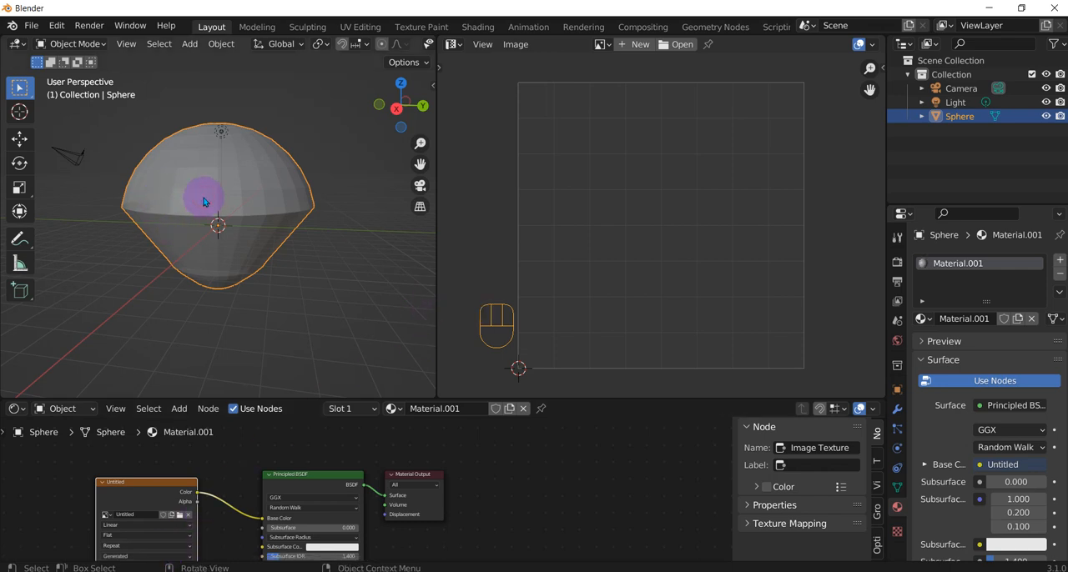
Put the sphere in Edit Mode, select all of its geometry and change to face selection.
{"action": "key", "text": "Tab"}
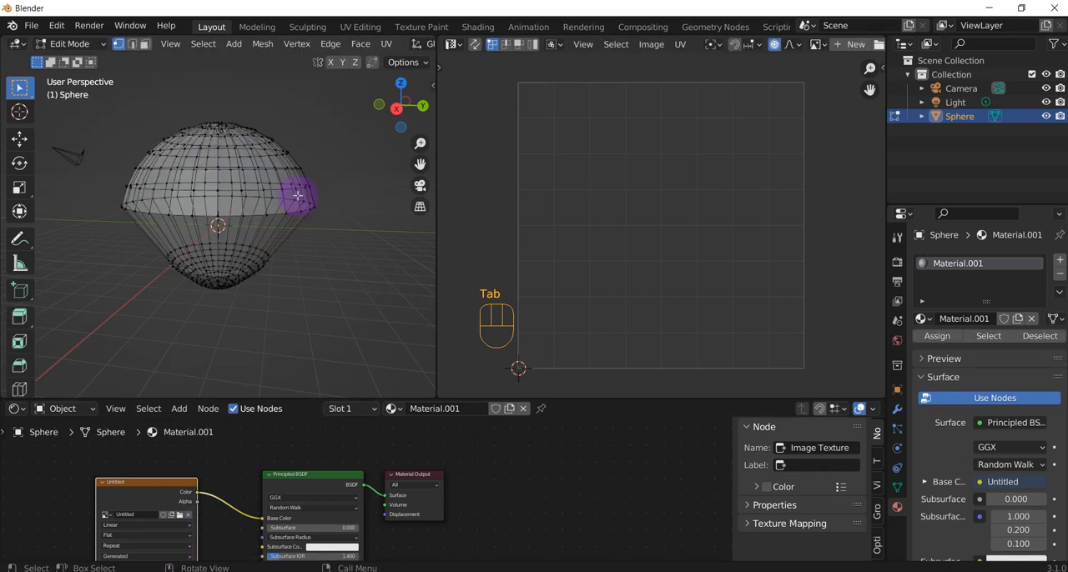
{"action": "key", "text": "a"}
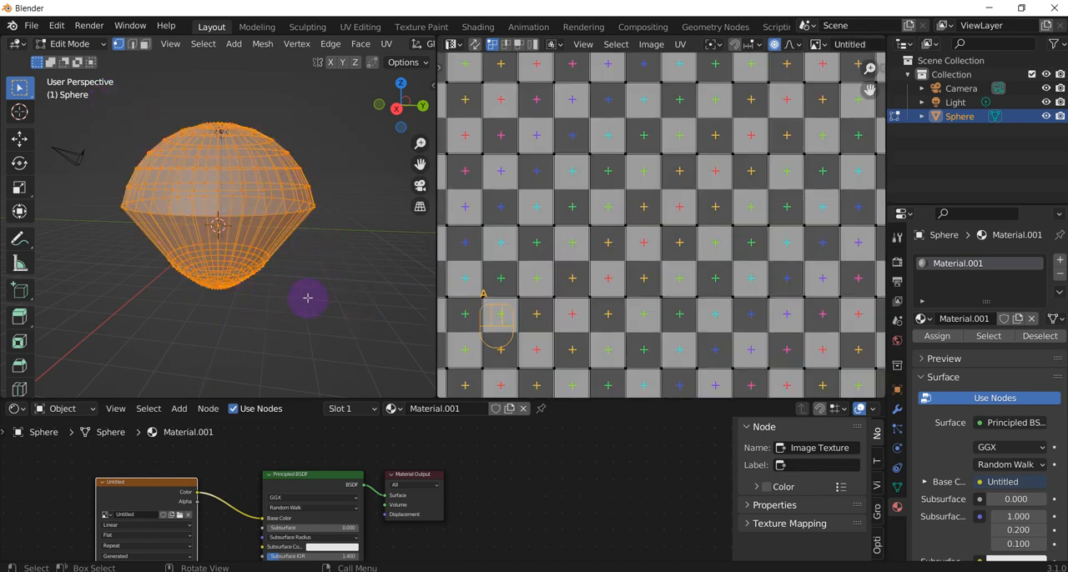
{"action": "scroll", "coordinate": [308, 298], "scroll_direction": "down", "scroll_amount": 2}
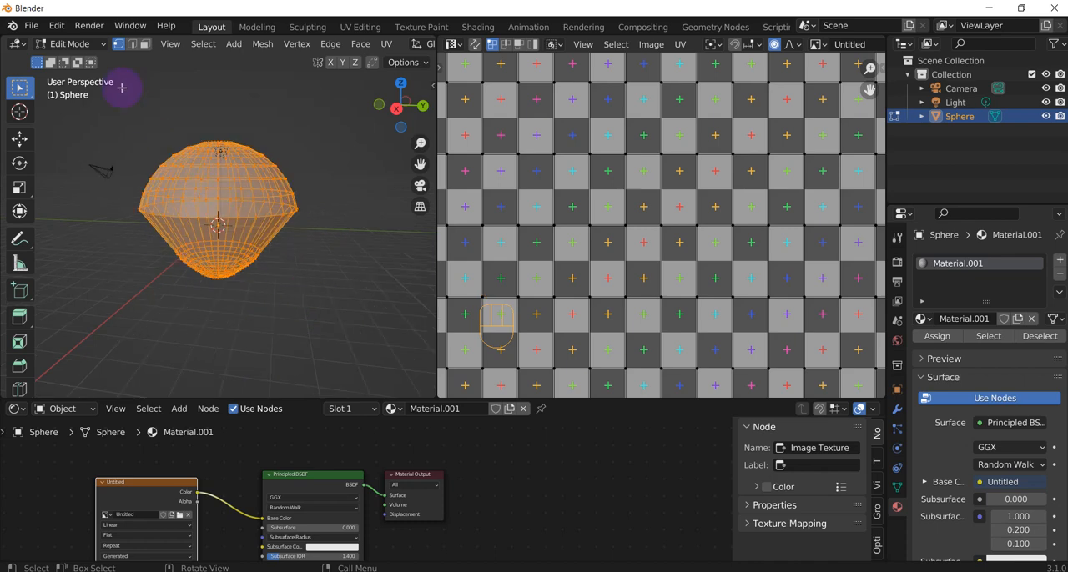
{"action": "left_click", "coordinate": [144, 44]}
{"action": "scroll", "coordinate": [307, 214], "scroll_direction": "down", "scroll_amount": 1}
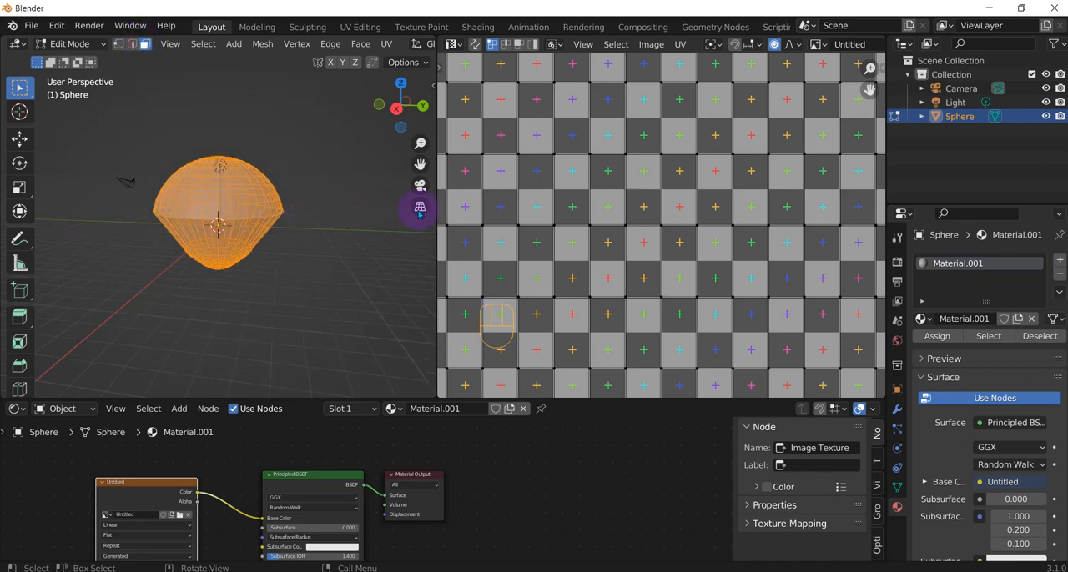
Set the 3D viewport to Material Preview shading and resize it to slightly wider than the adjoining UV Editor.
{"action": "left_click_drag", "start_coordinate": [436, 210], "coordinate": [880, 209]}
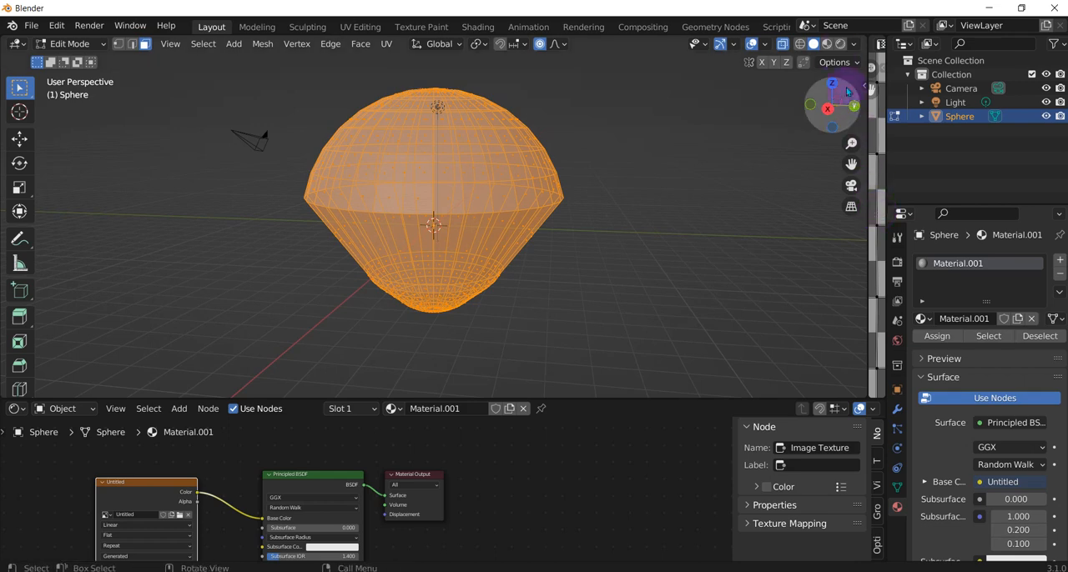
{"action": "left_click", "coordinate": [827, 45]}
{"action": "scroll", "coordinate": [618, 210], "scroll_direction": "down", "scroll_amount": 2}
{"action": "mouse_move", "coordinate": [617, 209]}
{"action": "middle_mouse_down"}
{"action": "mouse_move", "coordinate": [282, 184]}
{"action": "mouse_move", "coordinate": [852, 258]}
{"action": "middle_mouse_up"}
{"action": "left_click_drag", "start_coordinate": [865, 255], "coordinate": [503, 255]}
{"action": "scroll", "coordinate": [716, 243], "scroll_direction": "down", "scroll_amount": 3}
{"action": "scroll", "coordinate": [284, 242], "scroll_direction": "up", "scroll_amount": 4}
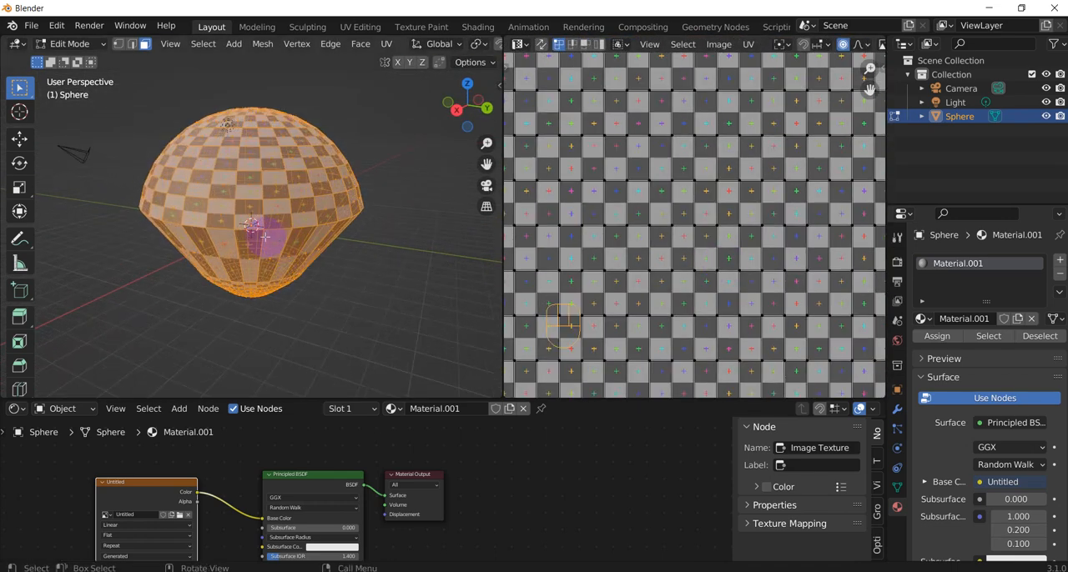
Unwrap all selected faces of the sphere with the standard Unwrap method.
{"action": "middle_click_drag", "start_coordinate": [269, 165], "coordinate": [282, 258]}
{"action": "scroll", "coordinate": [279, 250], "scroll_direction": "down", "scroll_amount": 3}
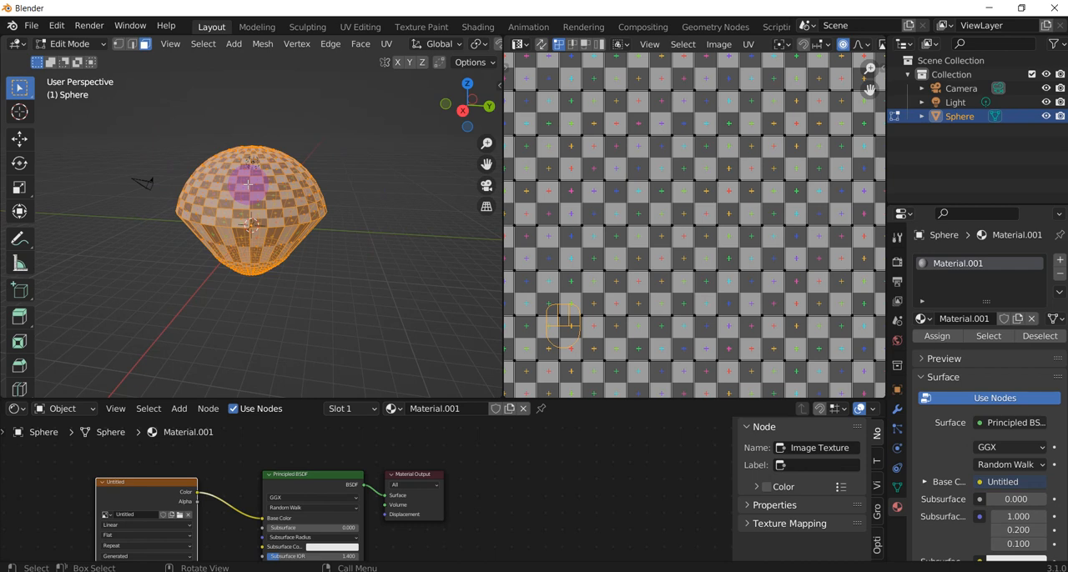
{"action": "key", "text": "u"}
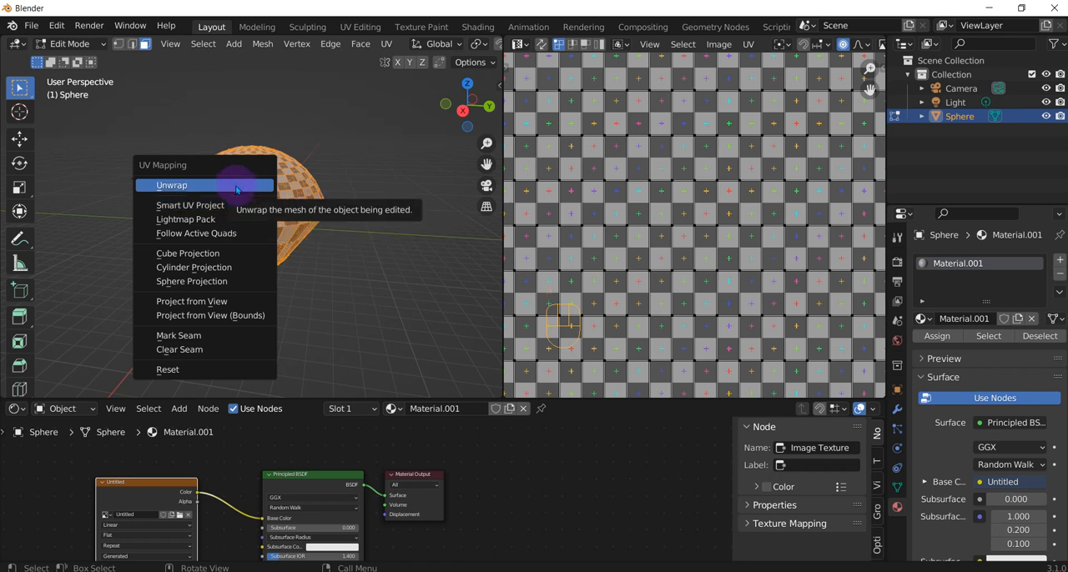
{"action": "left_click", "coordinate": [246, 188]}
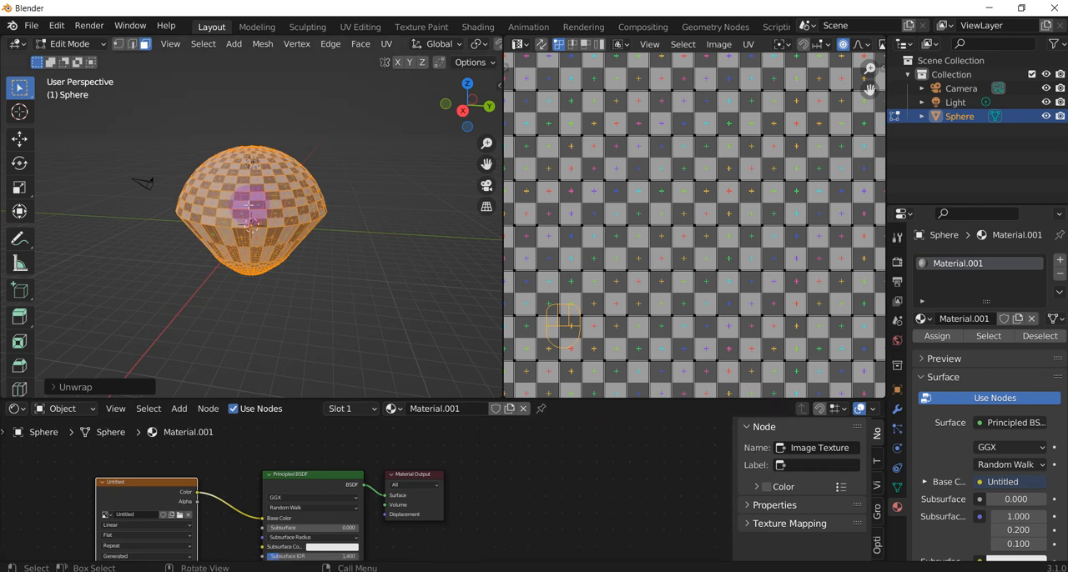
Unwrap the sphere with Smart UV Project at a 66° angle limit and select all resulting islands in the UV Editor.
{"action": "key", "text": "u"}
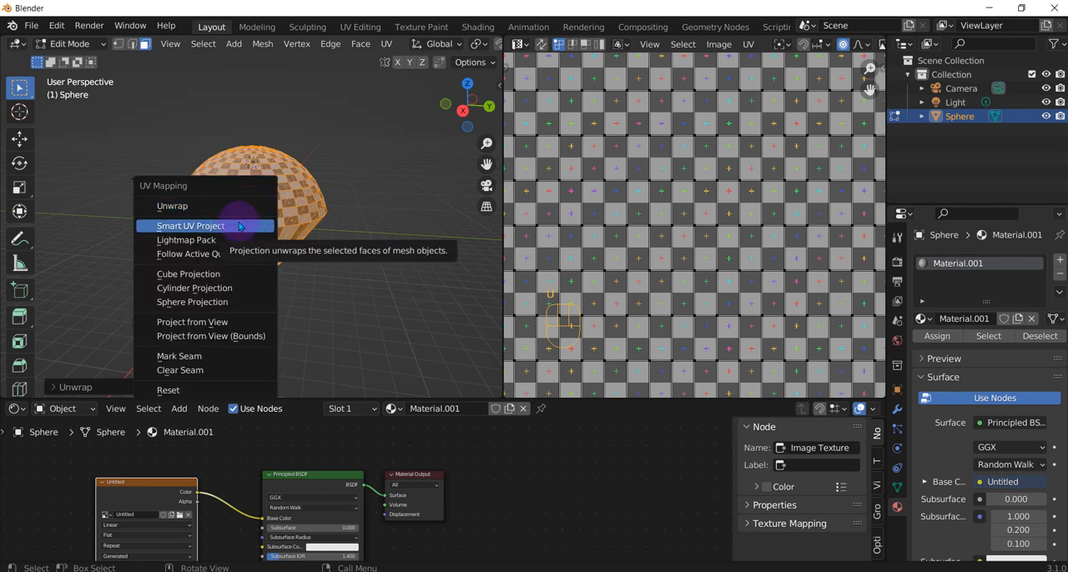
{"action": "left_click", "coordinate": [240, 226]}
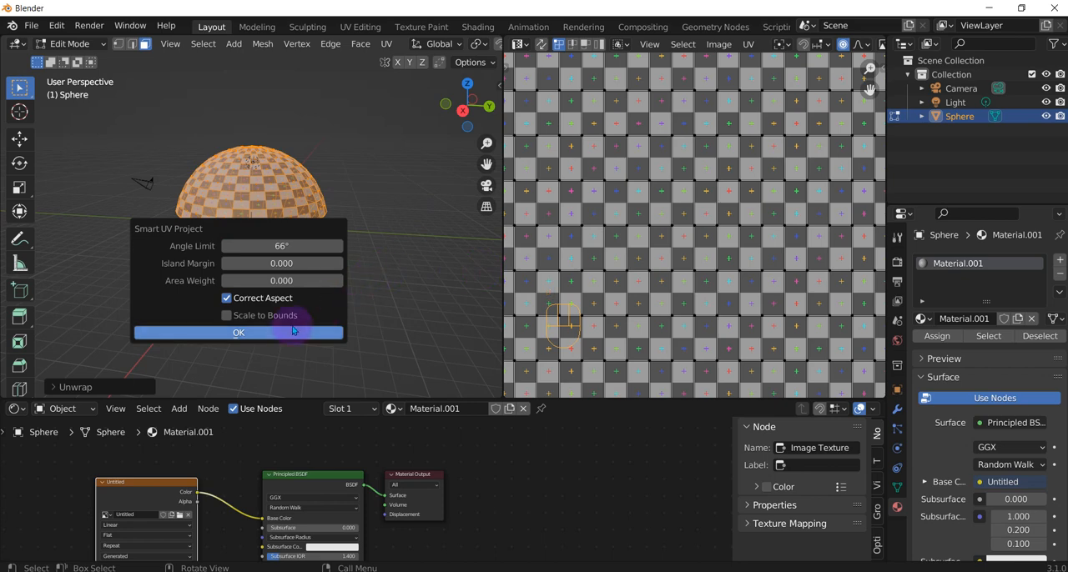
{"action": "left_click", "coordinate": [297, 327]}
{"action": "key", "text": "Home"}
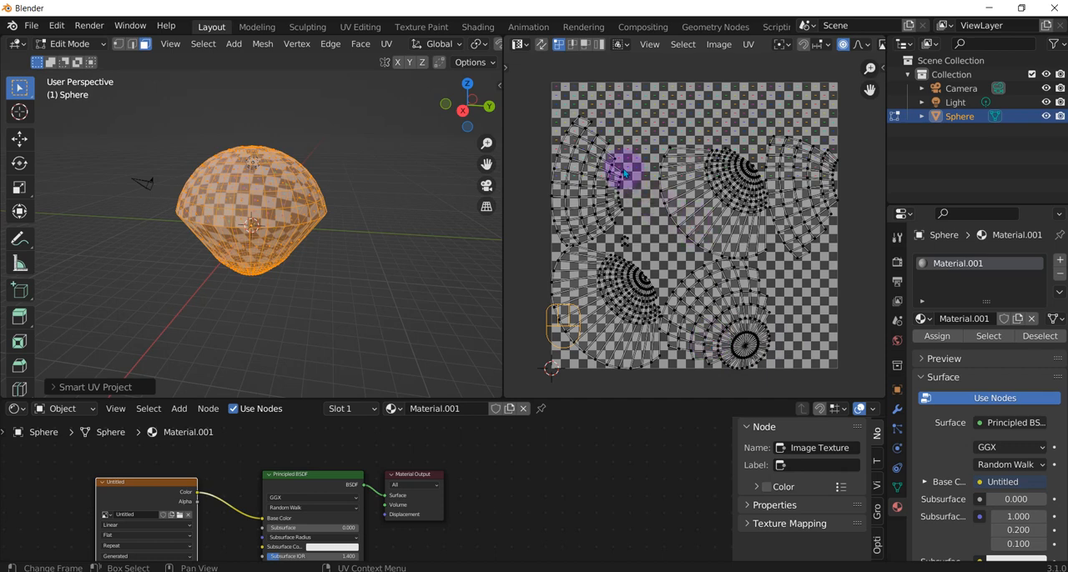
{"action": "key", "text": "b"}
{"action": "left_click_drag", "start_coordinate": [538, 97], "coordinate": [853, 376]}
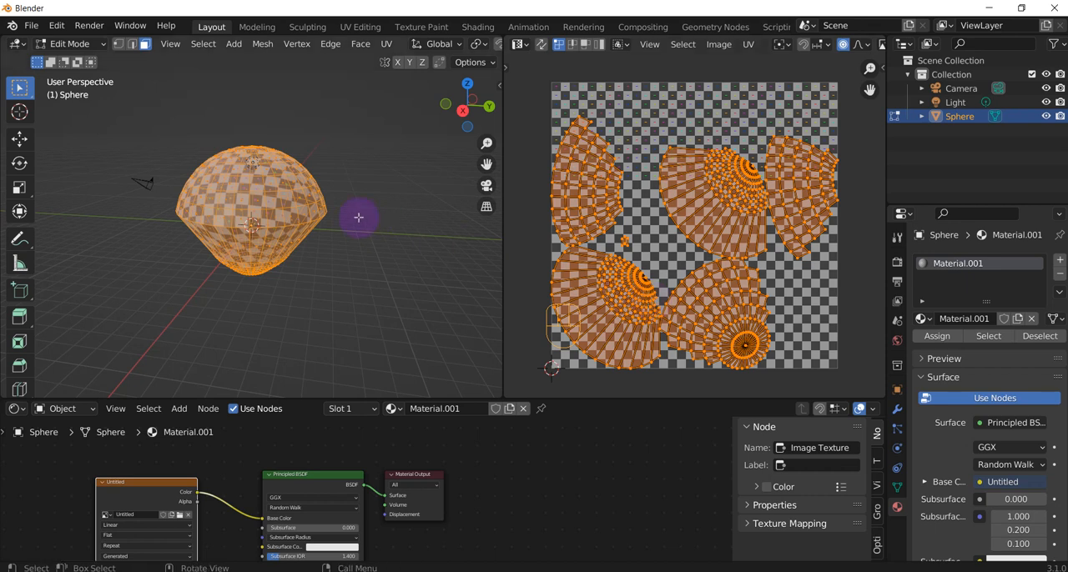
Deselect the whole mesh and examine the checker texture on the sphere up close.
{"action": "left_click", "coordinate": [374, 248]}
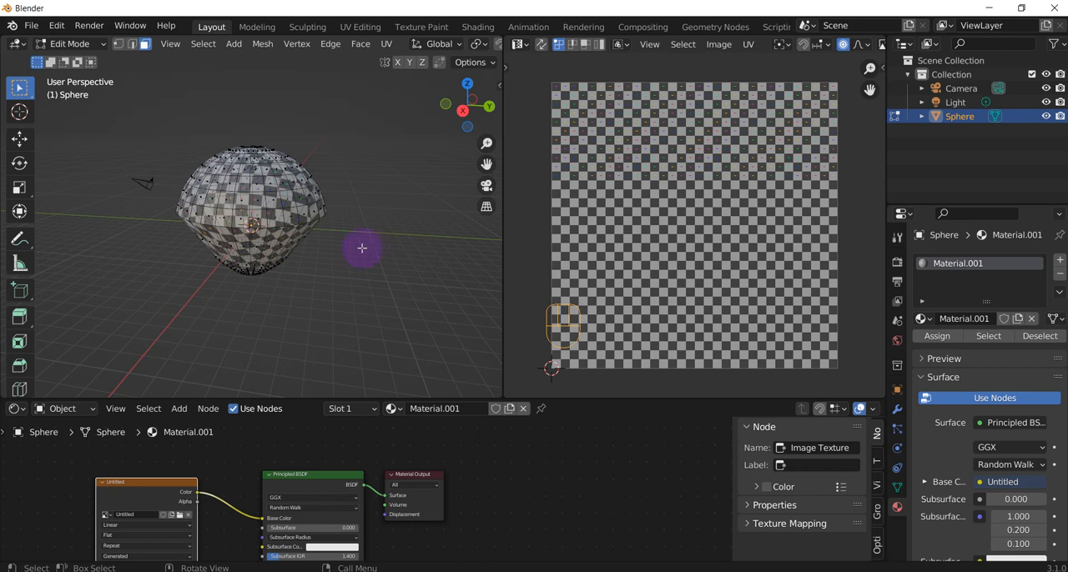
{"action": "scroll", "coordinate": [200, 214], "scroll_direction": "up", "scroll_amount": 3}
{"action": "mouse_move", "coordinate": [226, 200]}
{"action": "middle_mouse_down"}
{"action": "mouse_move", "coordinate": [225, 181]}
{"action": "mouse_move", "coordinate": [233, 185]}
{"action": "middle_mouse_up"}
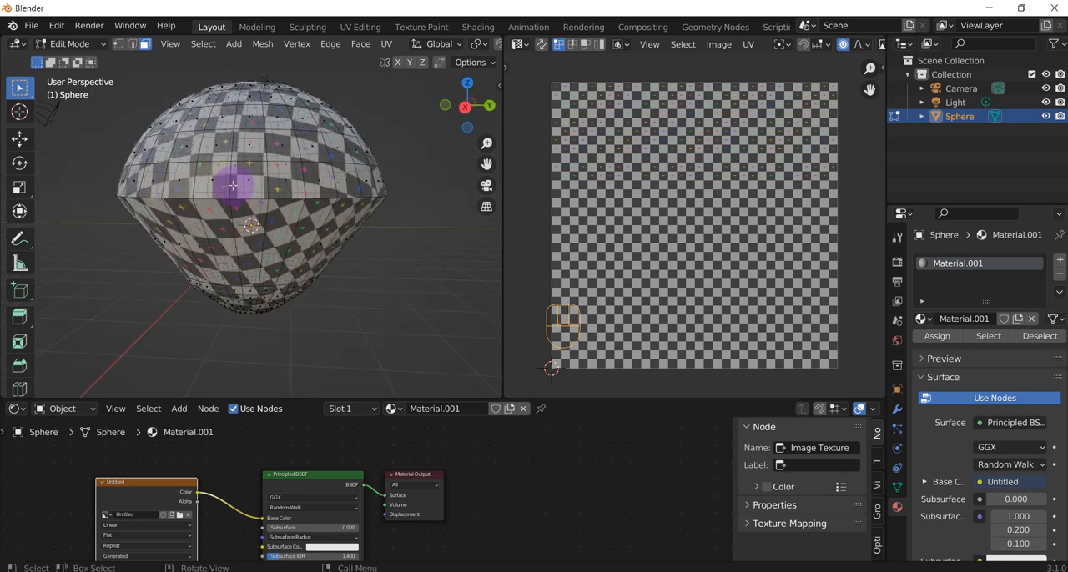
In edge selection, circle-select the edge loop around the sphere's widest part from the front and mark it as a seam.
{"action": "key", "text": "KP_1"}
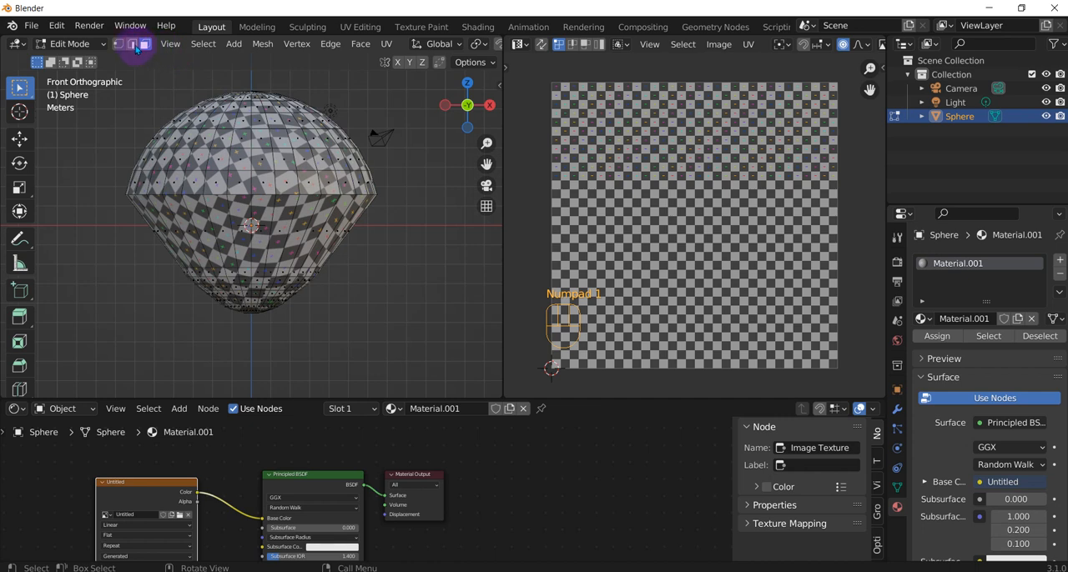
{"action": "left_click", "coordinate": [132, 45]}
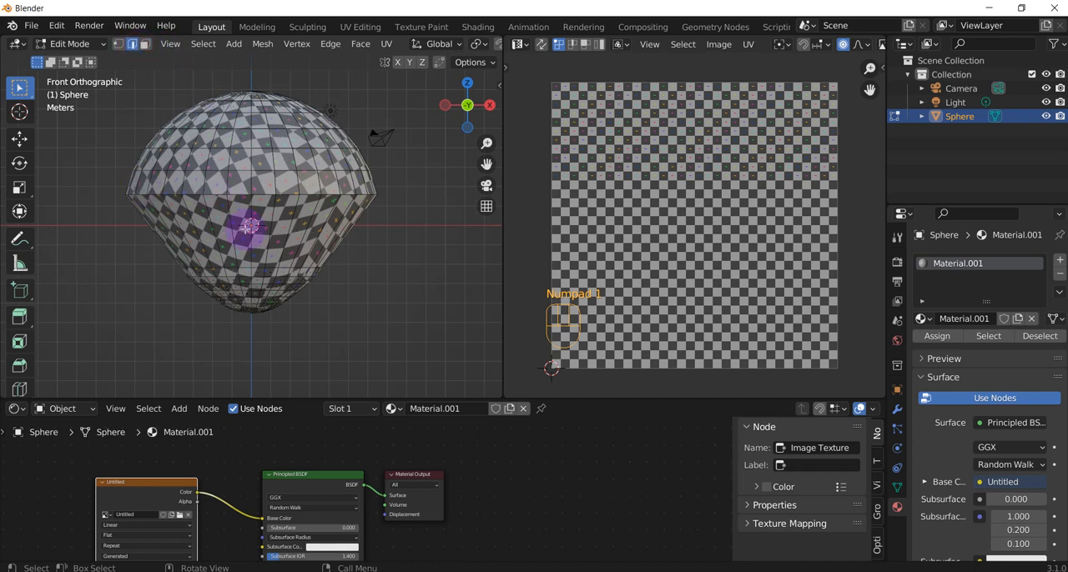
{"action": "key", "text": "c"}
{"action": "mouse_move", "coordinate": [362, 191]}
{"action": "left_mouse_down"}
{"action": "mouse_move", "coordinate": [131, 178]}
{"action": "mouse_move", "coordinate": [124, 222]}
{"action": "mouse_move", "coordinate": [142, 222]}
{"action": "left_mouse_up"}
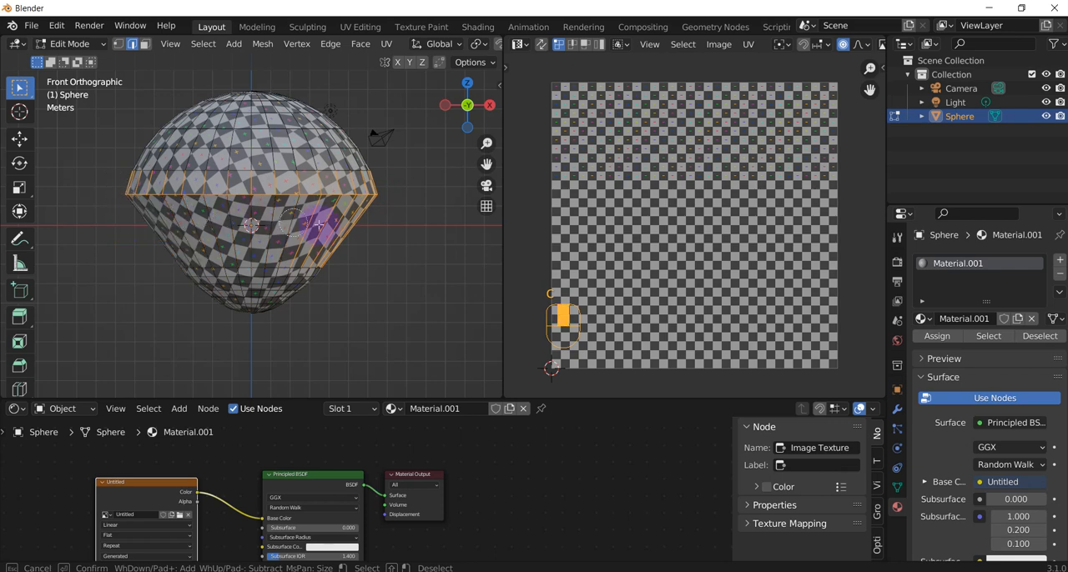
{"action": "middle_click_drag", "start_coordinate": [318, 223], "coordinate": [398, 183]}
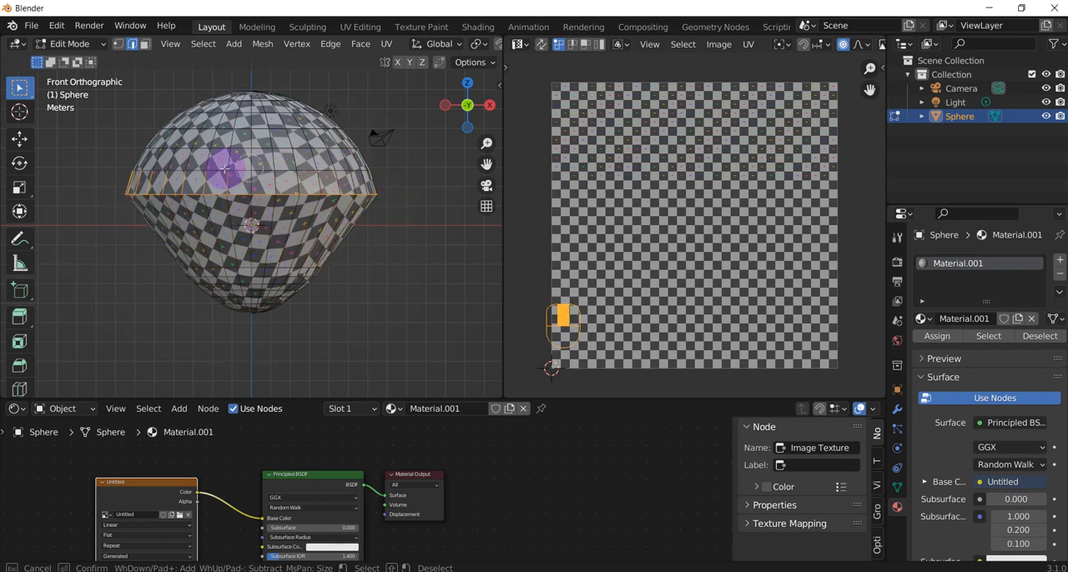
{"action": "mouse_move", "coordinate": [381, 162]}
{"action": "middle_mouse_down"}
{"action": "mouse_move", "coordinate": [374, 238]}
{"action": "mouse_move", "coordinate": [286, 234]}
{"action": "mouse_move", "coordinate": [289, 253]}
{"action": "mouse_move", "coordinate": [312, 239]}
{"action": "mouse_move", "coordinate": [276, 263]}
{"action": "mouse_move", "coordinate": [114, 258]}
{"action": "mouse_move", "coordinate": [219, 248]}
{"action": "middle_mouse_up"}
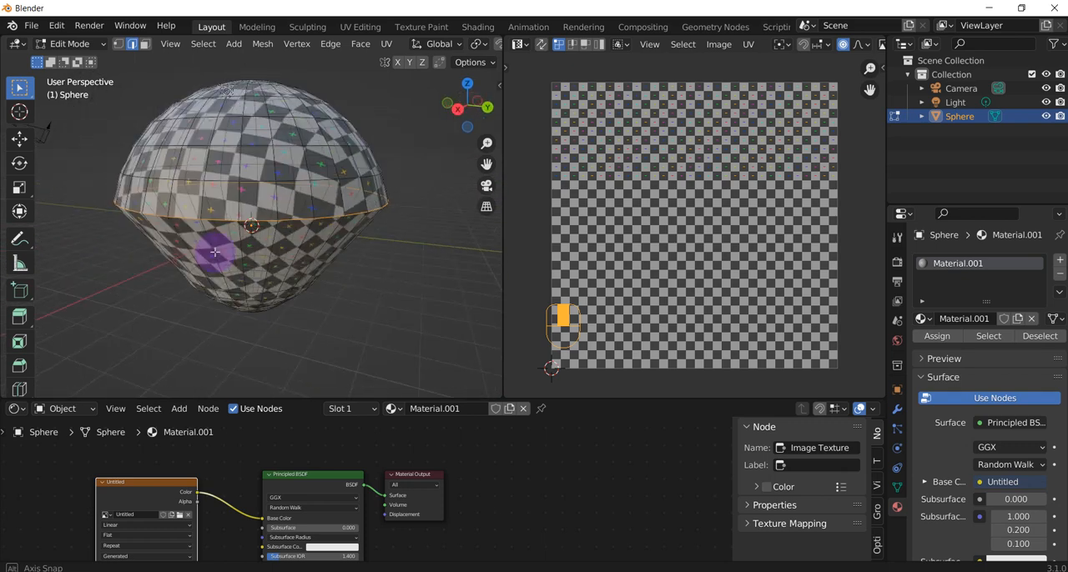
{"action": "right_click", "coordinate": [284, 219]}
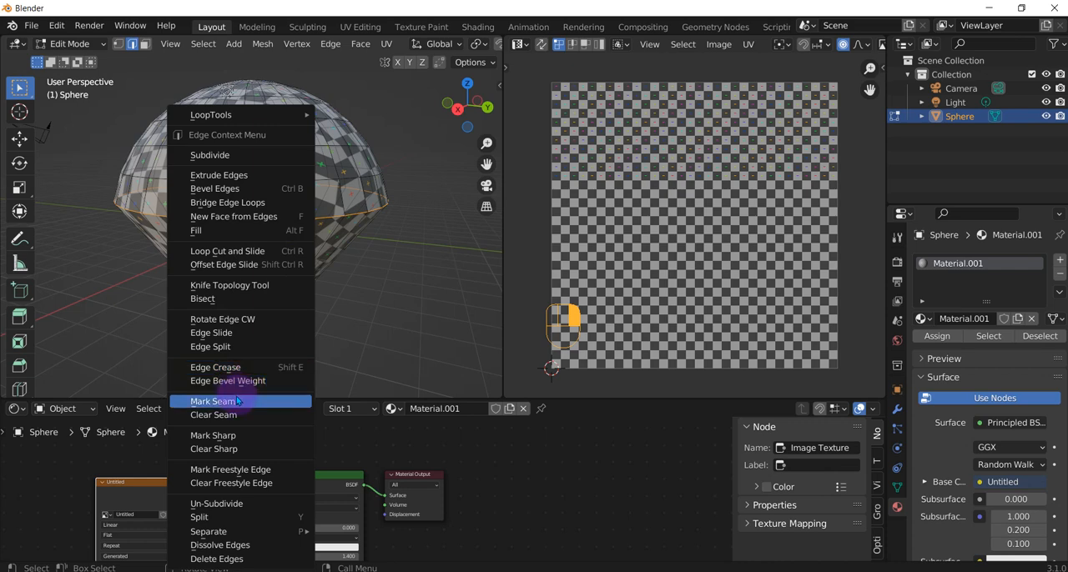
{"action": "left_click", "coordinate": [236, 398]}
{"action": "middle_click_drag", "start_coordinate": [298, 231], "coordinate": [286, 108]}
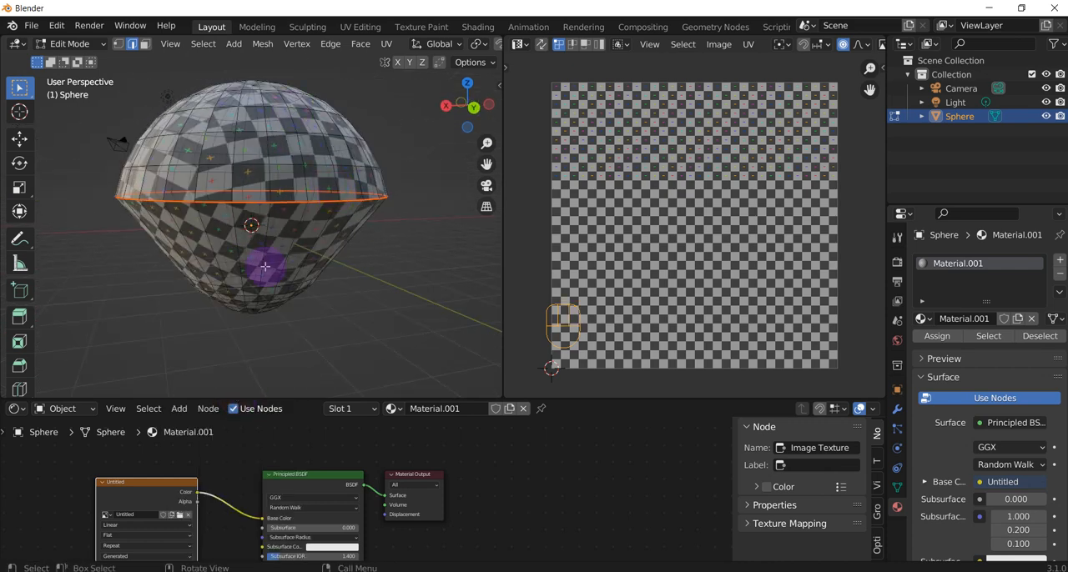
Select the whole sphere mesh and unwrap it again with Smart UV Project.
{"action": "middle_click_drag", "start_coordinate": [264, 266], "coordinate": [323, 264]}
{"action": "key", "text": "a"}
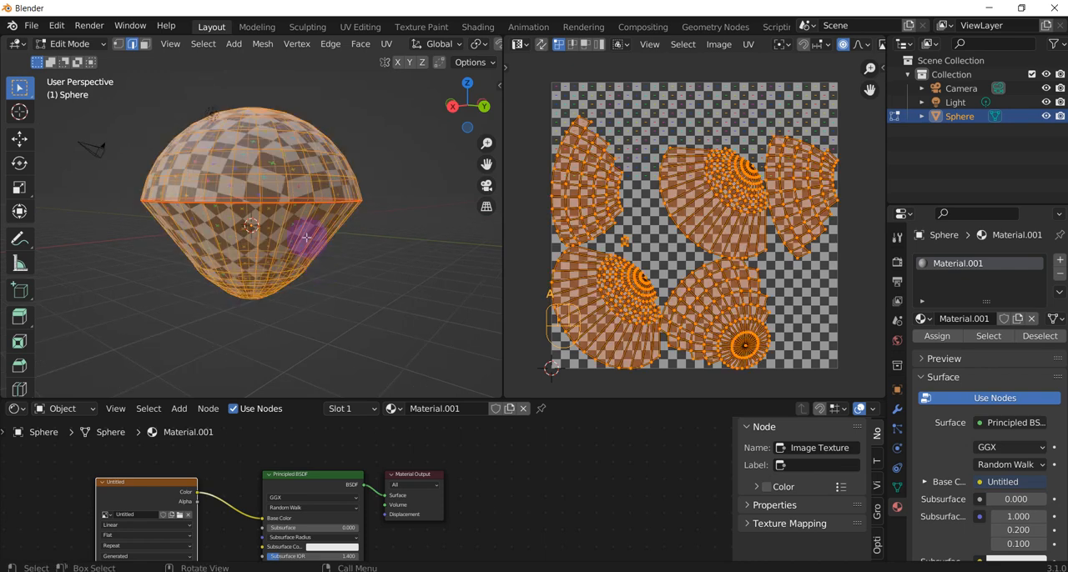
{"action": "key", "text": "u"}
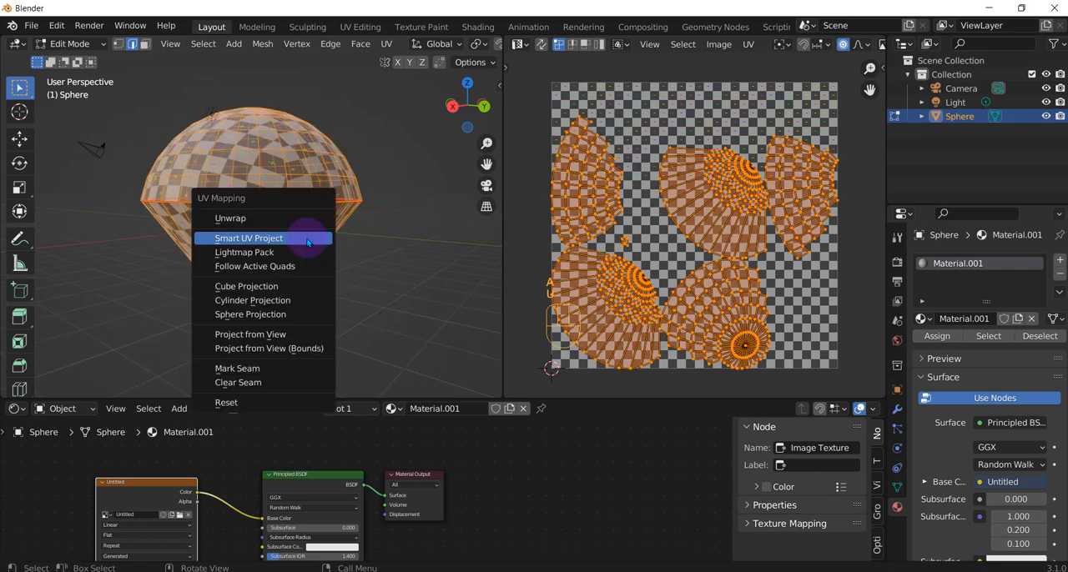
{"action": "left_click", "coordinate": [307, 242]}
{"action": "left_click", "coordinate": [341, 348]}
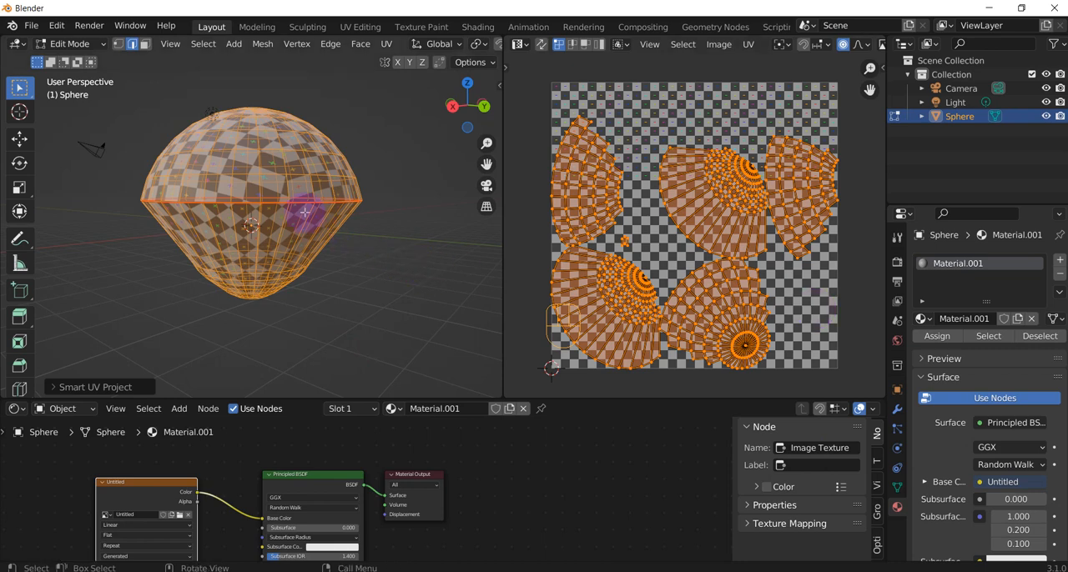
Unwrap the fully selected mesh along its marked widest-loop seam with the standard Unwrap method, and check the checker texture on the dome.
{"action": "key", "text": "u"}
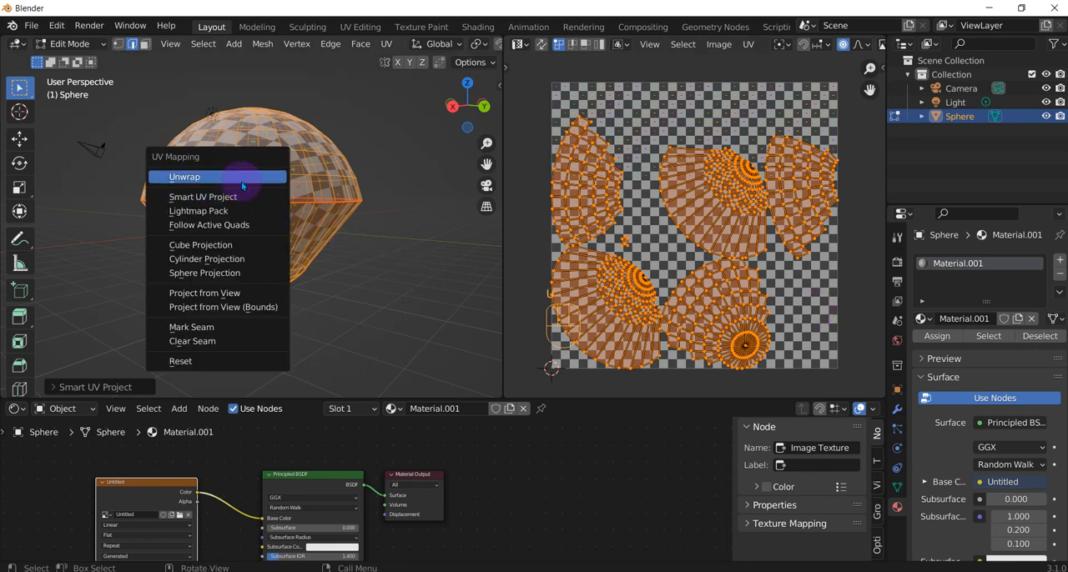
{"action": "left_click", "coordinate": [242, 178]}
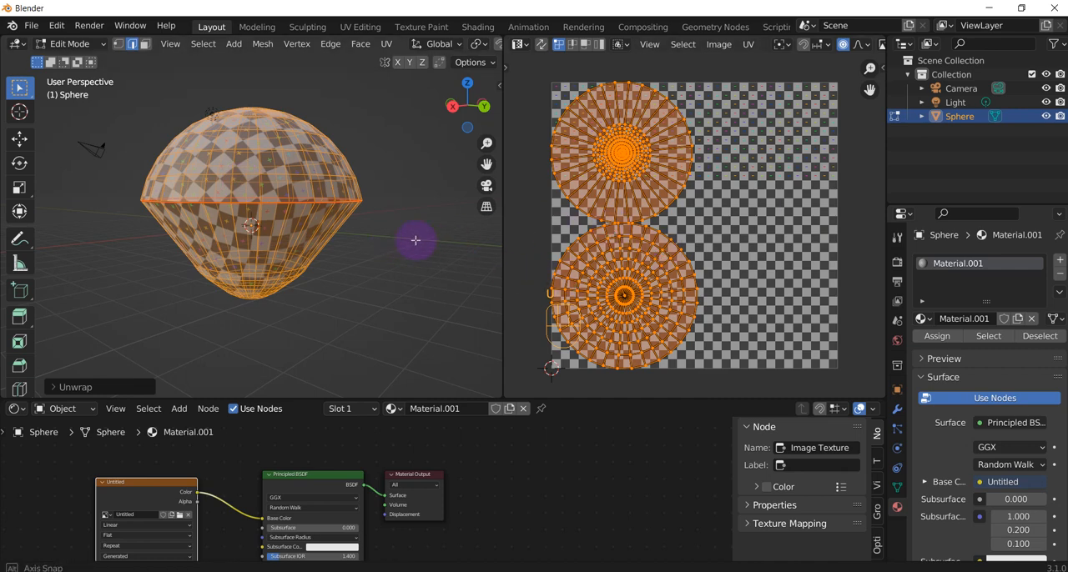
{"action": "middle_click_drag", "start_coordinate": [417, 241], "coordinate": [255, 278]}
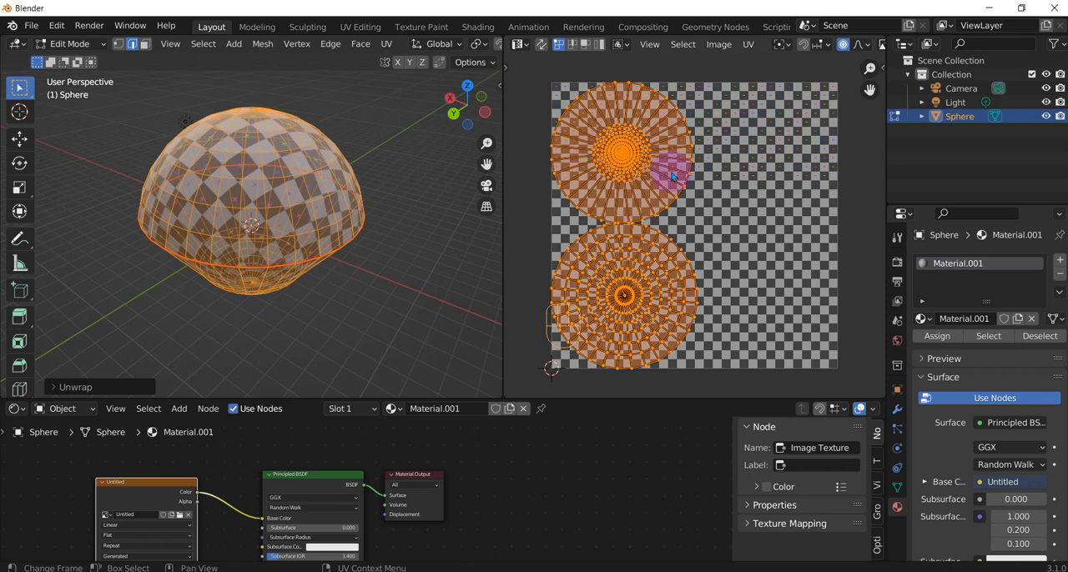
Select the entire upper circular UV island and move it about 0.2 units to the right with proportional editing on.
{"action": "left_click", "coordinate": [636, 156]}
{"action": "left_click_drag", "start_coordinate": [623, 149], "coordinate": [610, 158]}
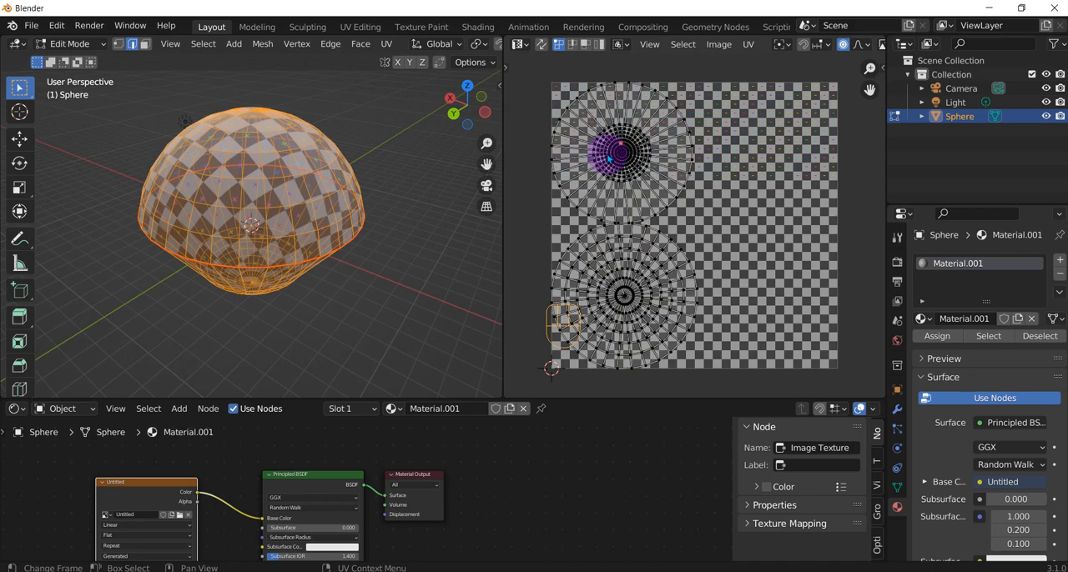
{"action": "key", "text": "l"}
{"action": "key", "text": "g"}
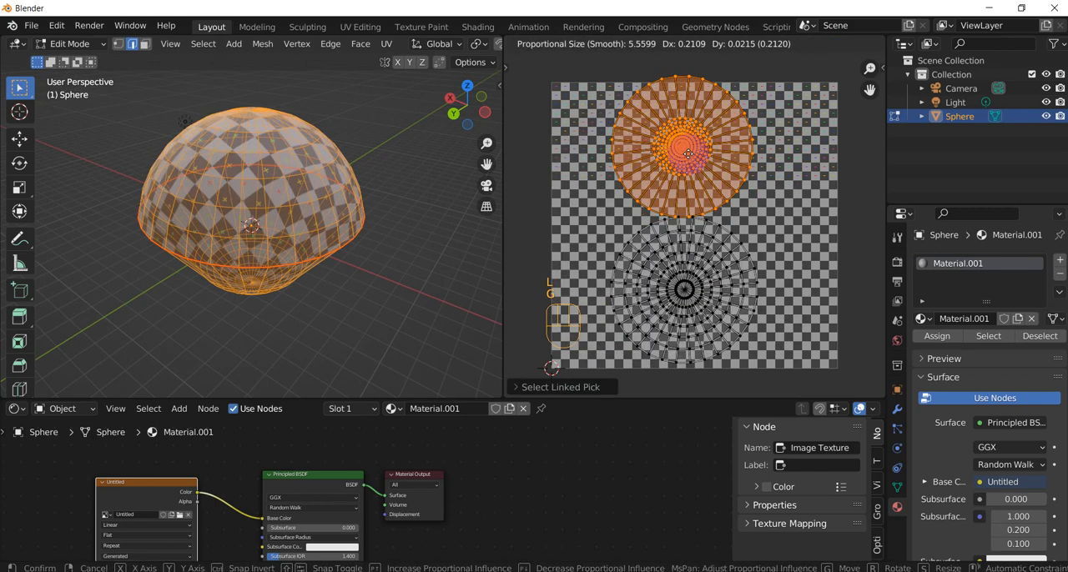
{"action": "left_click", "coordinate": [690, 161]}
Examine the spacing where the two circular UV islands meet, and the seam around the sphere's widest part.
{"action": "scroll", "coordinate": [680, 205], "scroll_direction": "up", "scroll_amount": 1}
{"action": "scroll", "coordinate": [680, 205], "scroll_direction": "up", "scroll_amount": 9}
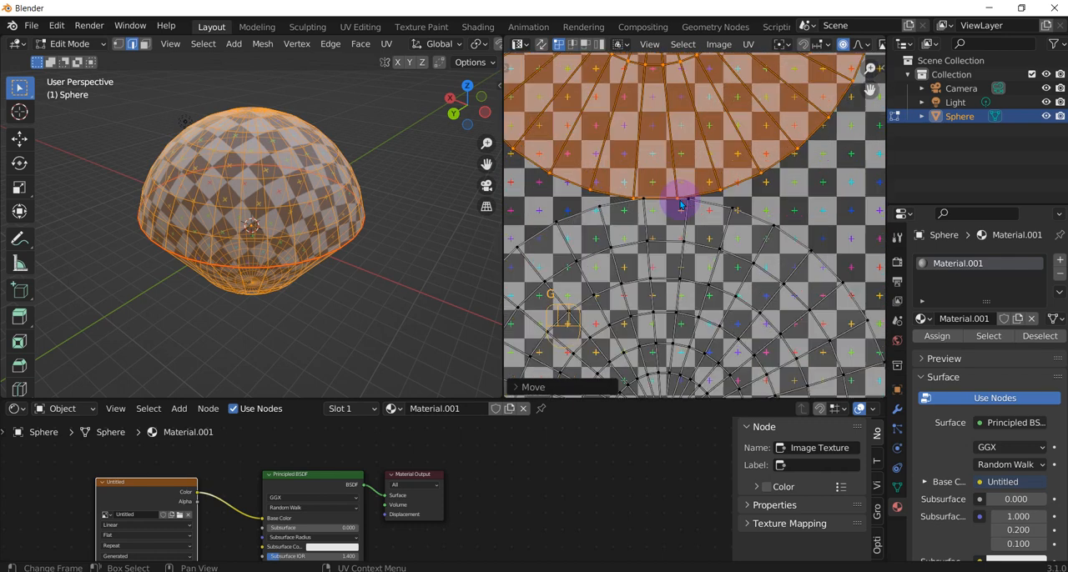
{"action": "scroll", "coordinate": [585, 162], "scroll_direction": "up", "scroll_amount": 2}
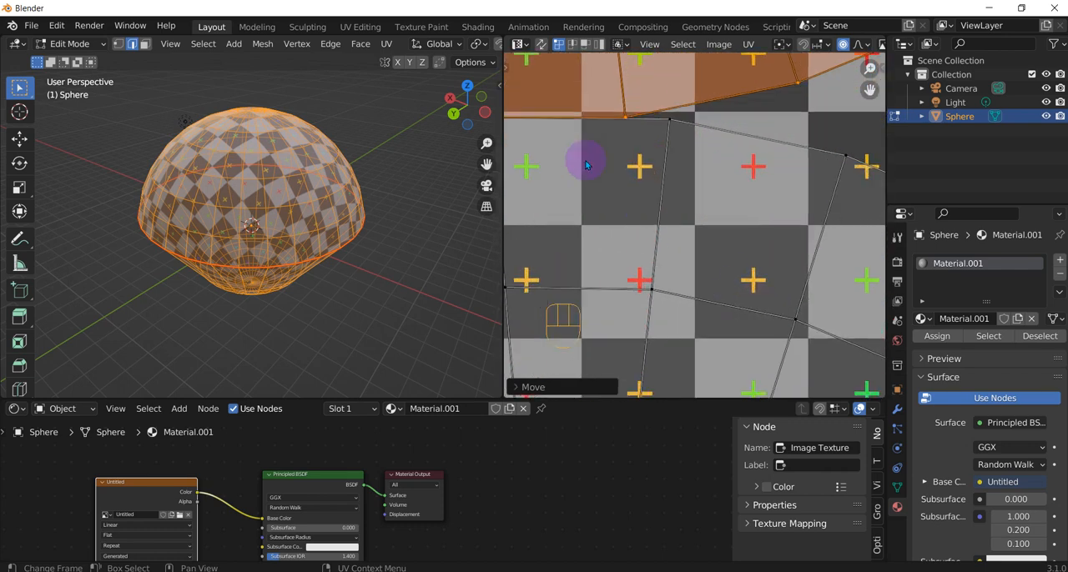
{"action": "middle_click_drag", "start_coordinate": [605, 125], "coordinate": [700, 218]}
{"action": "scroll", "coordinate": [621, 236], "scroll_direction": "down", "scroll_amount": 2}
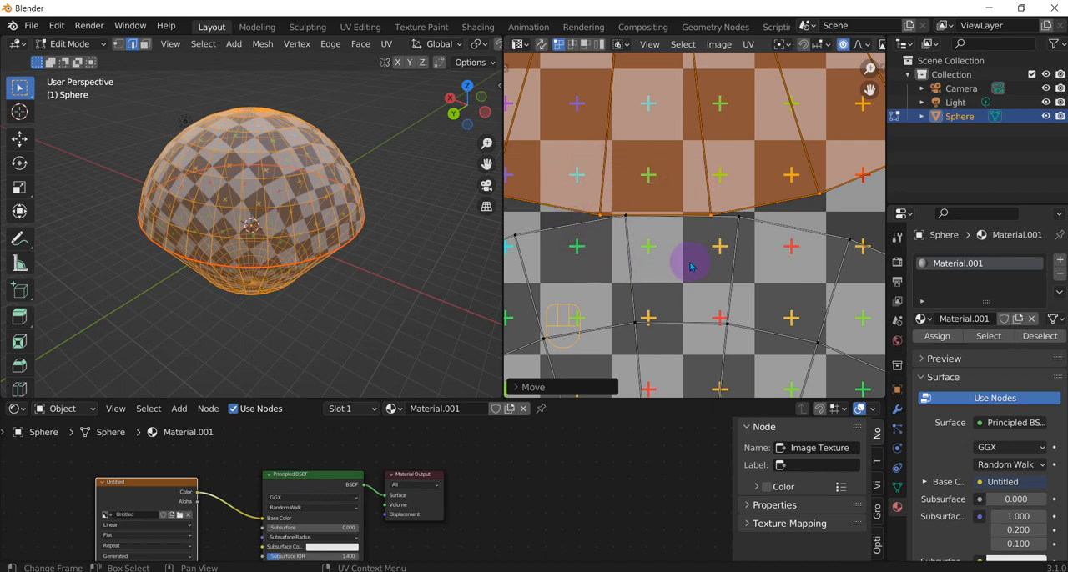
{"action": "scroll", "coordinate": [617, 208], "scroll_direction": "down", "scroll_amount": 3}
{"action": "scroll", "coordinate": [659, 221], "scroll_direction": "up", "scroll_amount": 4}
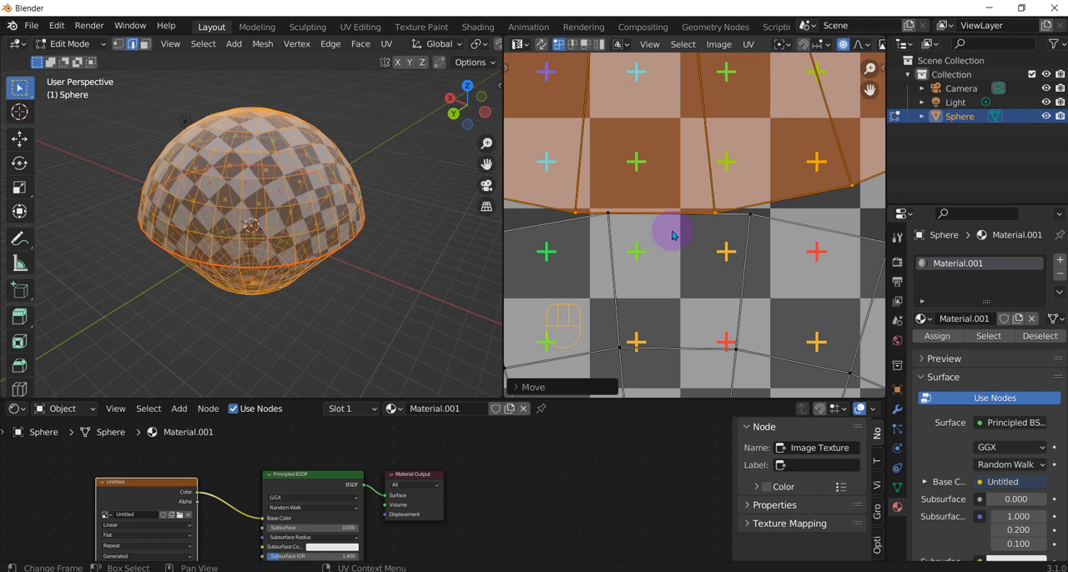
{"action": "scroll", "coordinate": [672, 236], "scroll_direction": "down", "scroll_amount": 3}
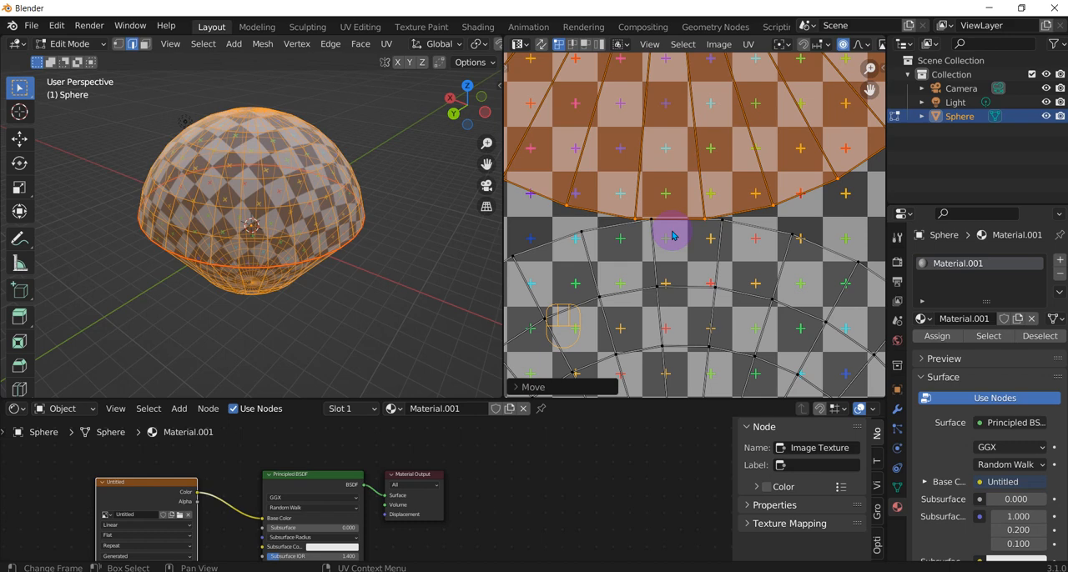
{"action": "scroll", "coordinate": [684, 244], "scroll_direction": "down", "scroll_amount": 6}
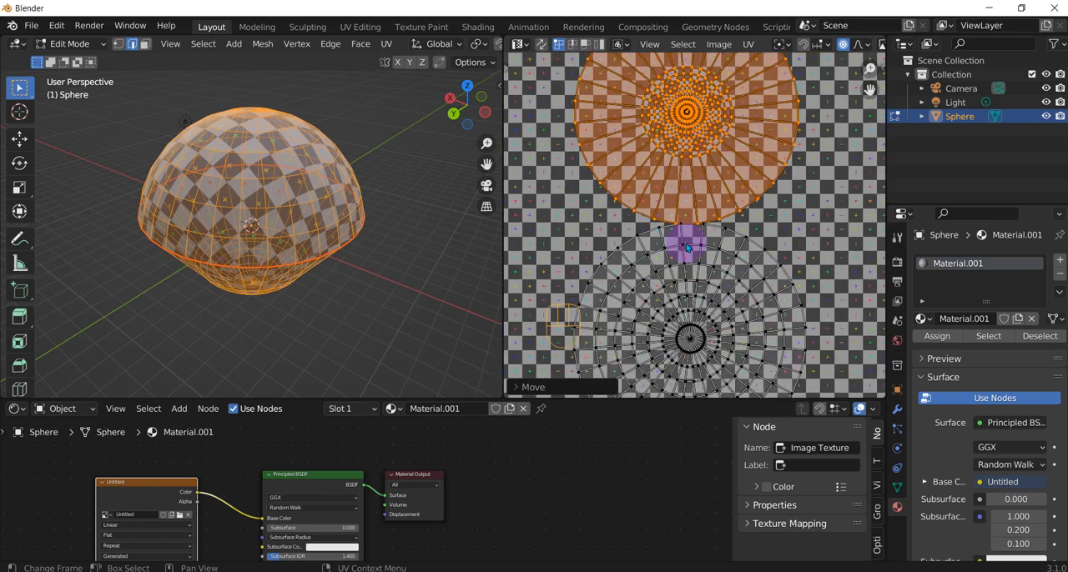
{"action": "scroll", "coordinate": [691, 219], "scroll_direction": "up", "scroll_amount": 8}
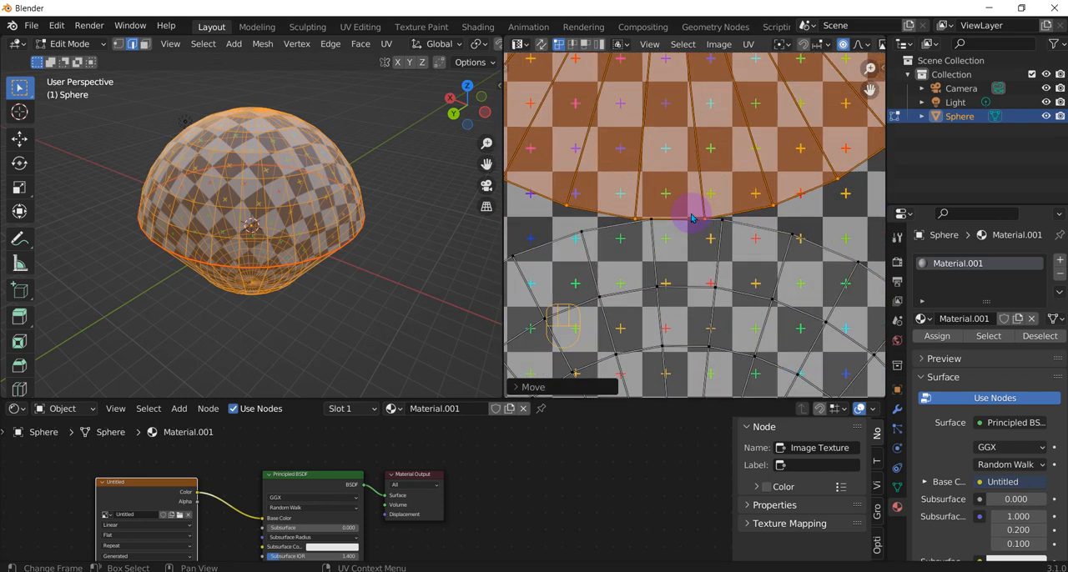
{"action": "scroll", "coordinate": [691, 218], "scroll_direction": "up", "scroll_amount": 4}
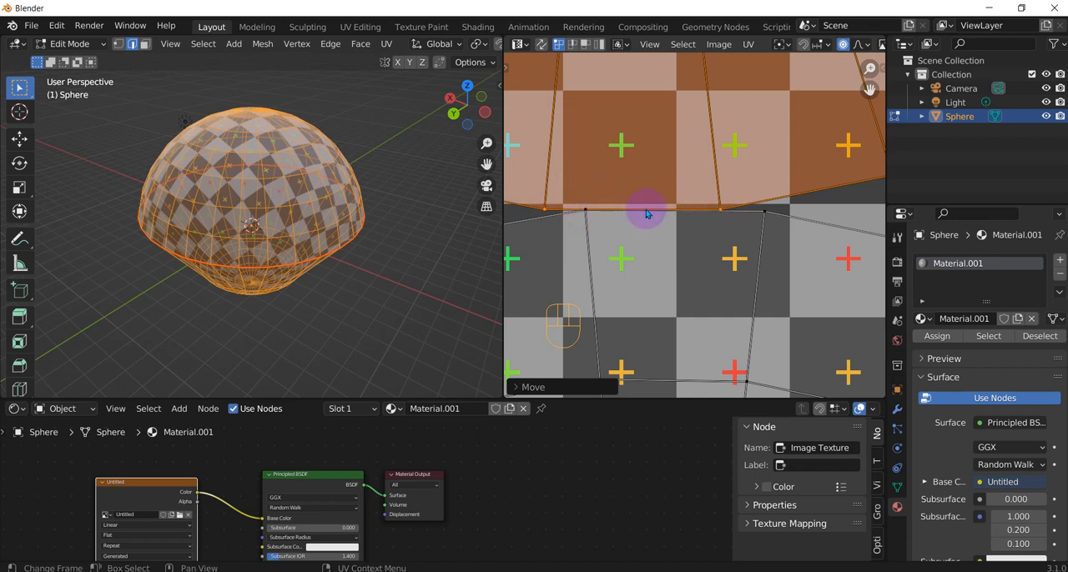
{"action": "scroll", "coordinate": [634, 221], "scroll_direction": "down", "scroll_amount": 3}
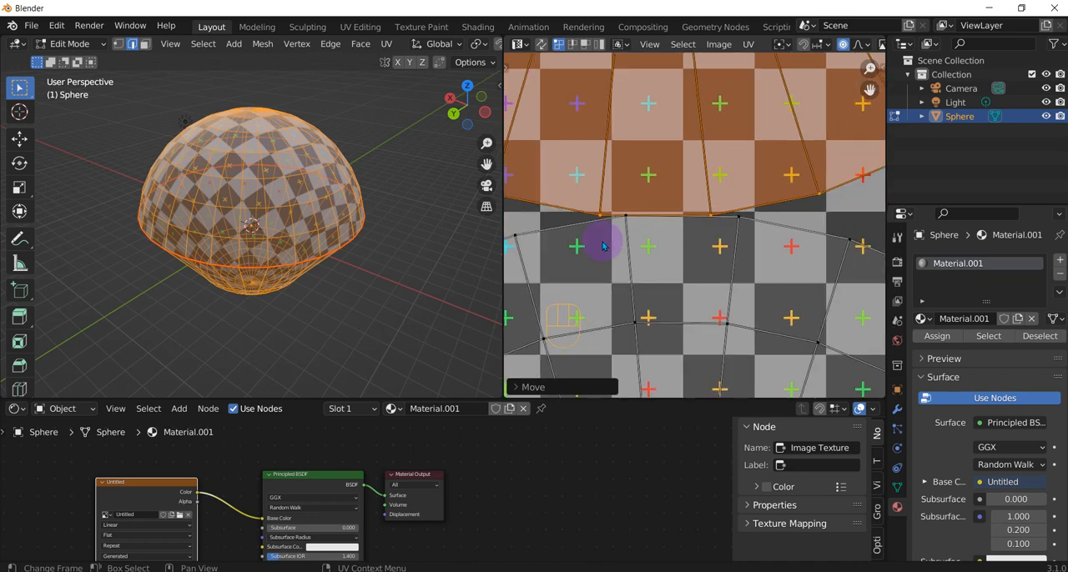
{"action": "middle_click_drag", "start_coordinate": [286, 248], "coordinate": [281, 172]}
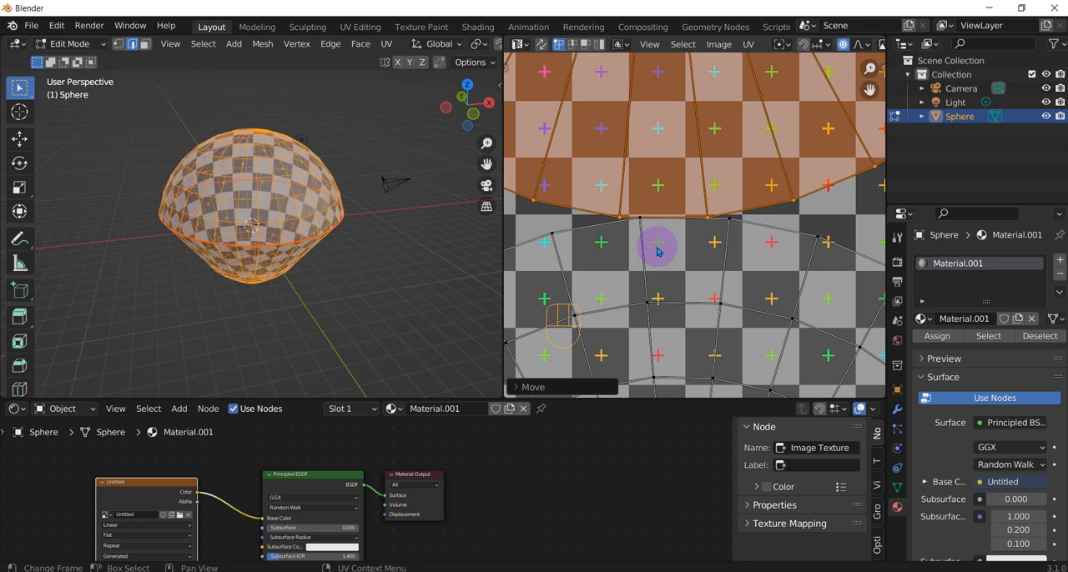
{"action": "scroll", "coordinate": [424, 340], "scroll_direction": "down", "scroll_amount": 1}
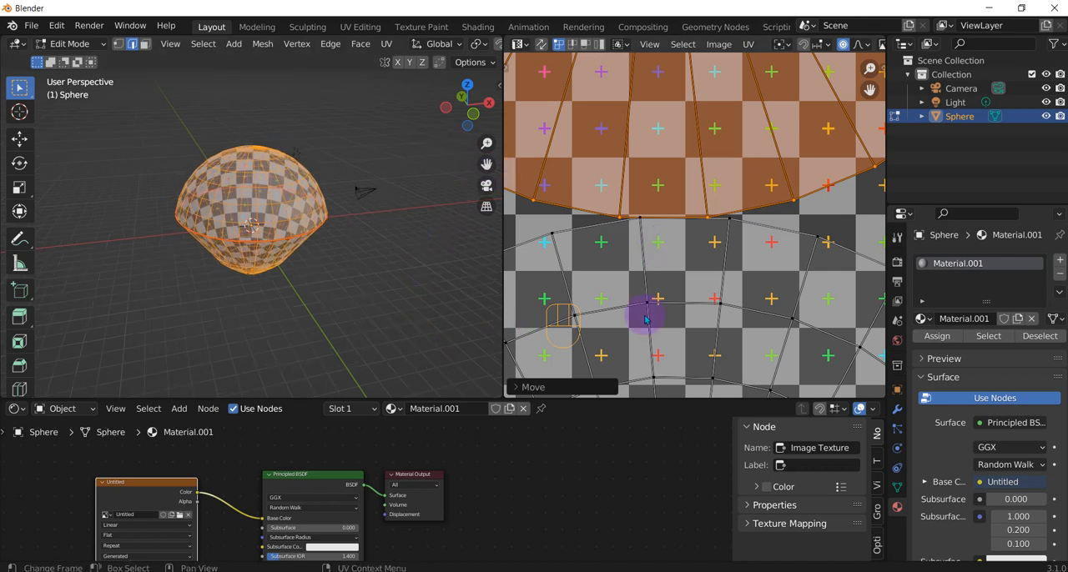